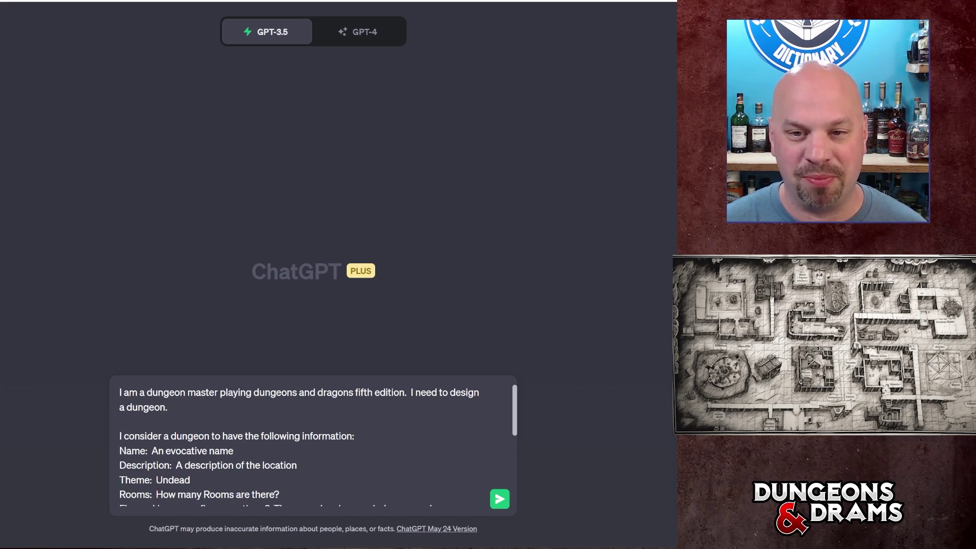
Scroll down through the drafted Undead dungeon prompt in the message box.
scroll(313, 445, "down", 2)
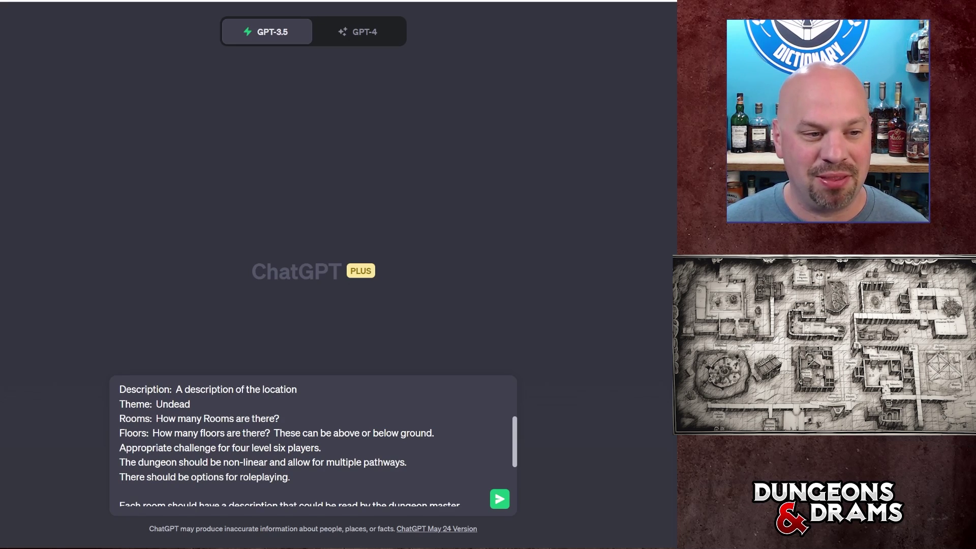
double_click(172, 404)
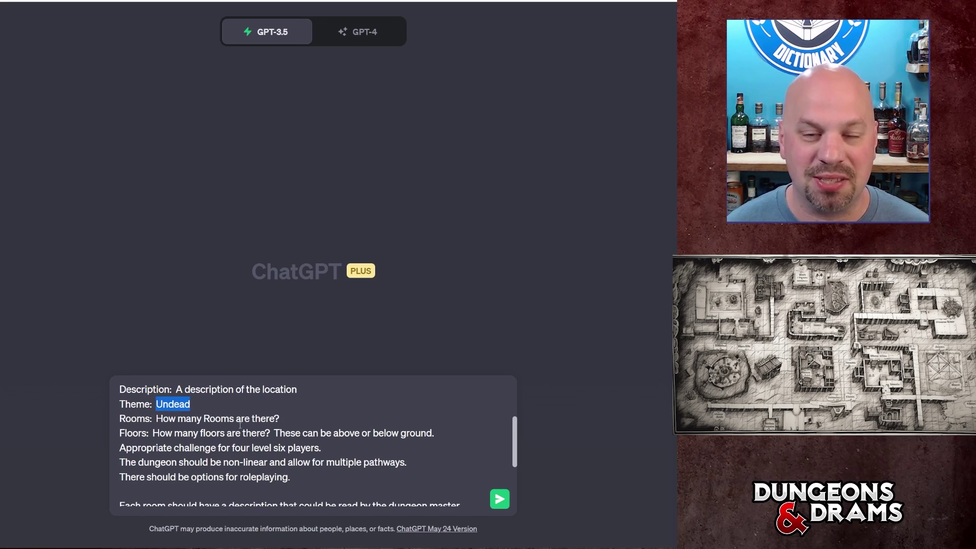
type("Fey")
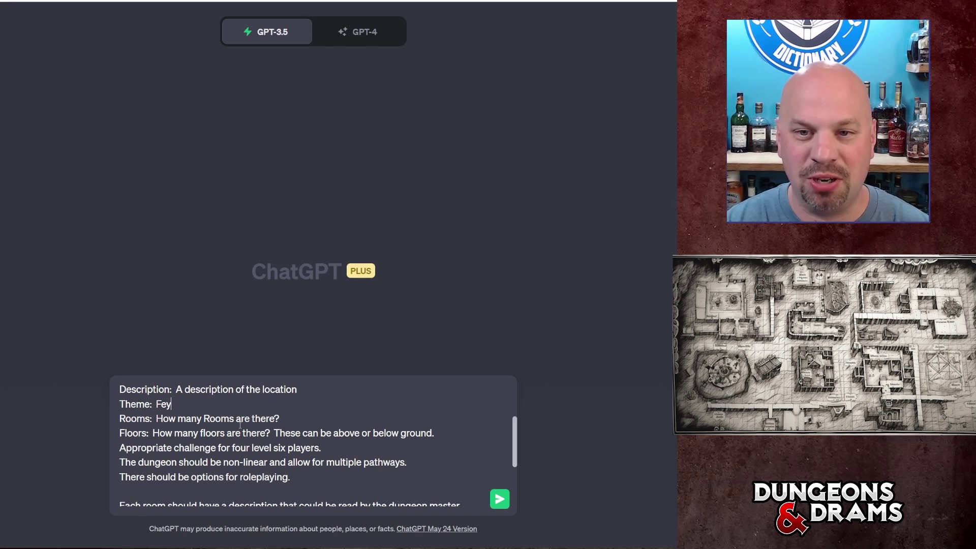
key("BackSpace")
key("BackSpace")
key("BackSpace")
type("Mountain")
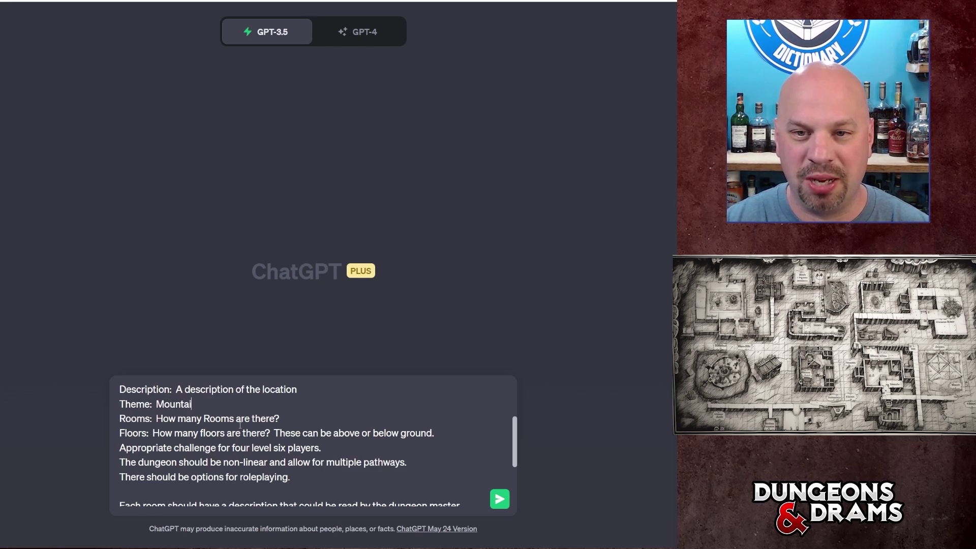
key("BackSpace")
key("BackSpace")
key("BackSpace")
key("BackSpace")
key("BackSpace")
key("BackSpace")
key("BackSpace")
key("BackSpace")
type("Undead")
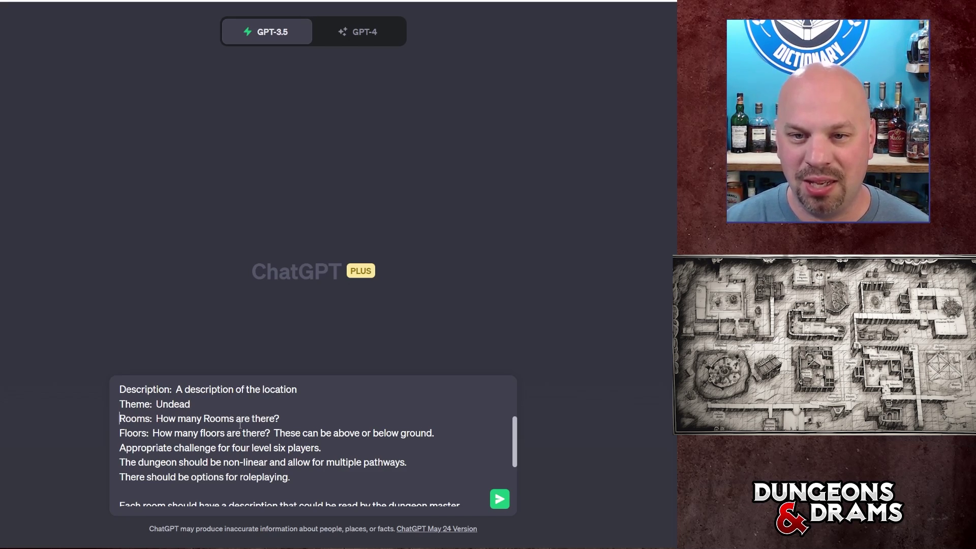
key("Down")
key("Down")
key("Home")
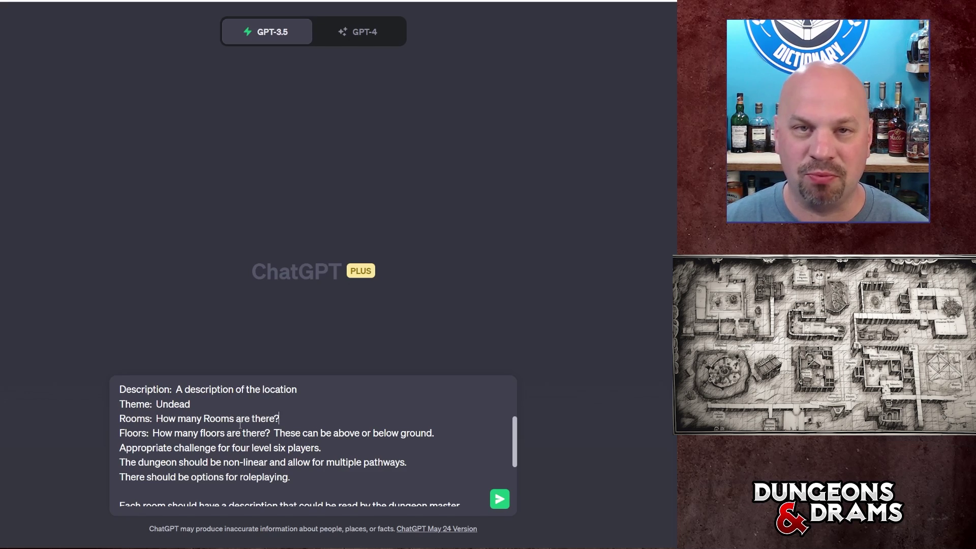
key("ctrl+shift+Left")
key("ctrl+shift+Left")
key("ctrl+shift+Left")
key("ctrl+shift+Left")
key("ctrl+shift+Left")
key("ctrl+shift+Left")
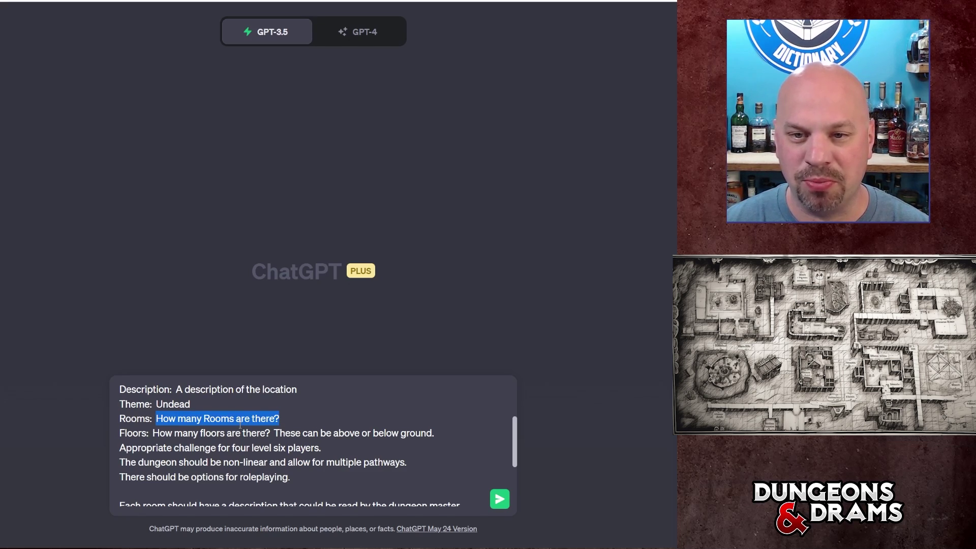
type("5")
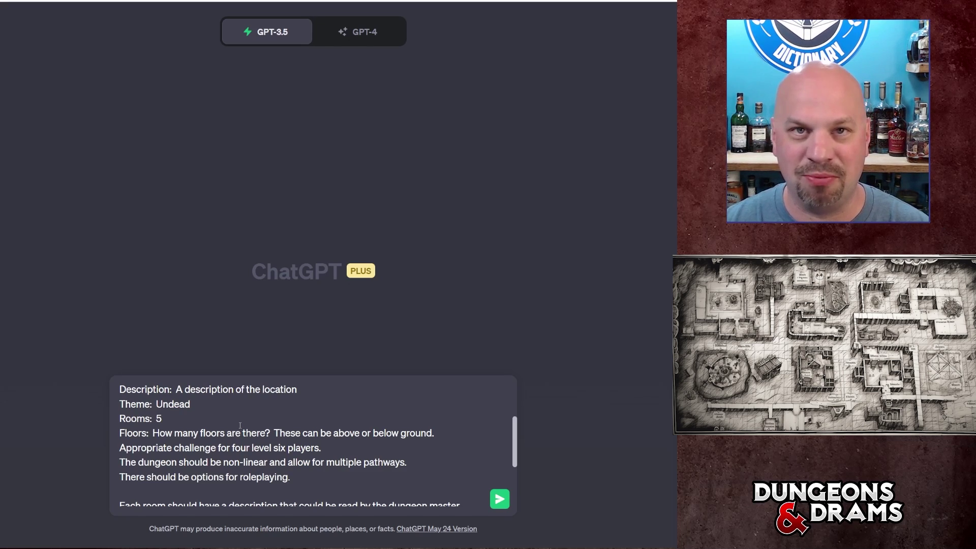
key("ctrl+z")
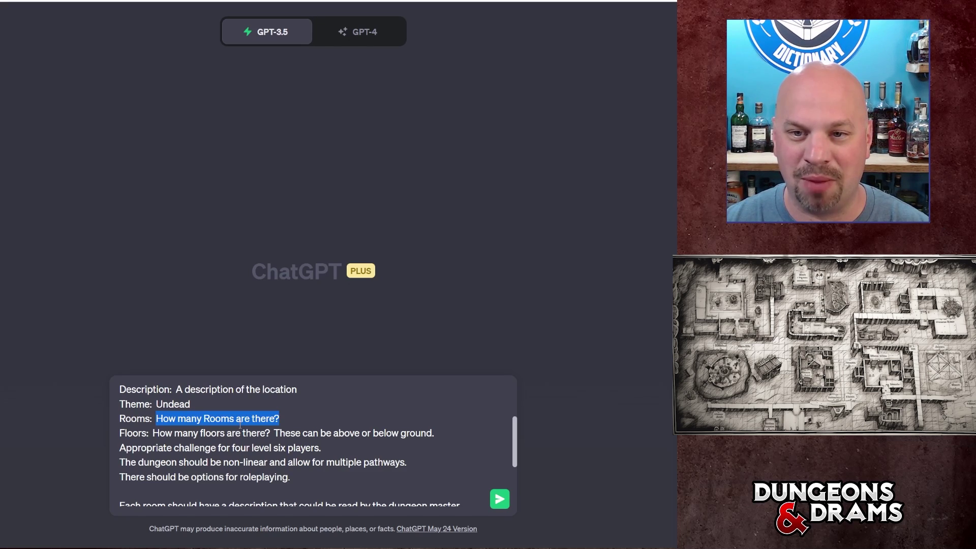
key("Right")
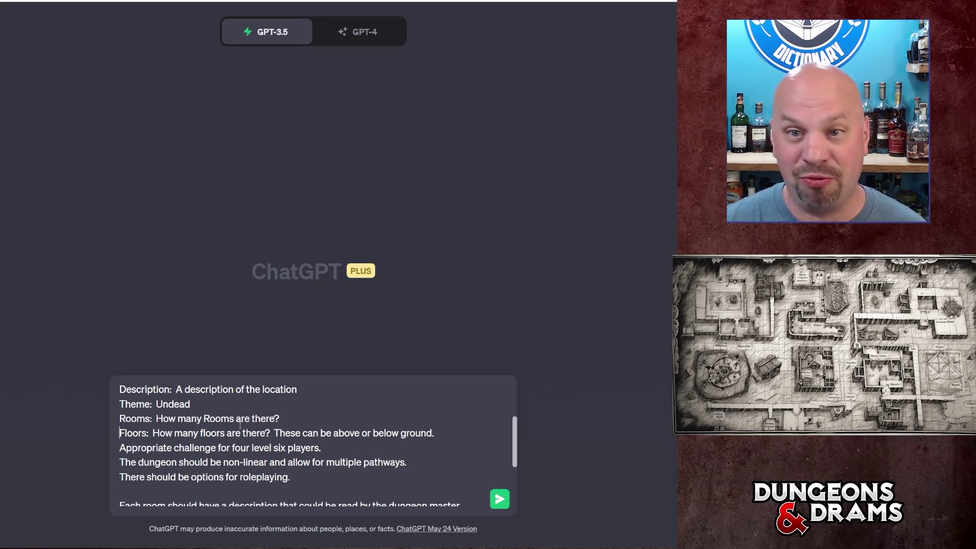
Review the Undead dungeon prompt's lines, then send it to ChatGPT.
key("ctrl+shift+Left")
key("ctrl+shift+Left")
key("ctrl+shift+Left")
key("ctrl+shift+Left")
key("ctrl+shift+Left")
key("ctrl+shift+Left")
key("ctrl+shift+Left")
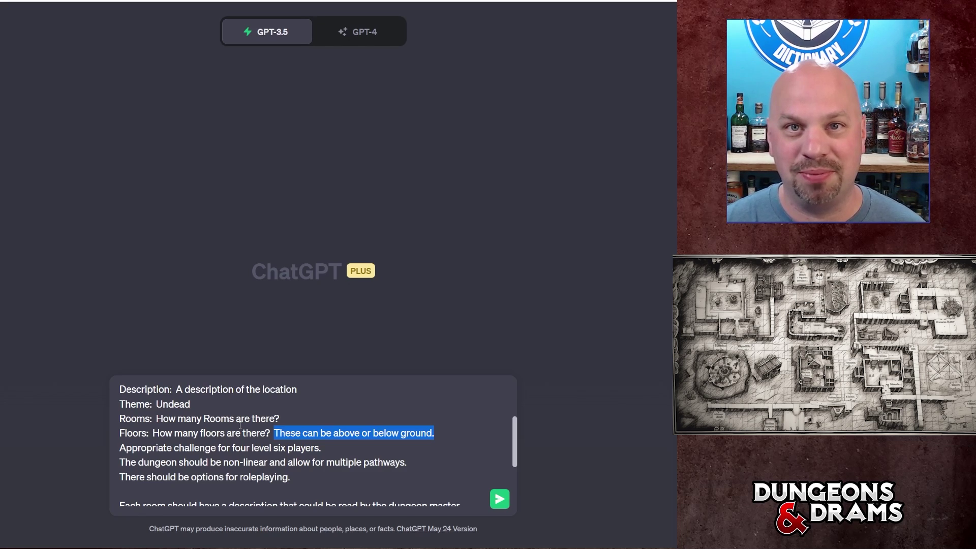
key("Right")
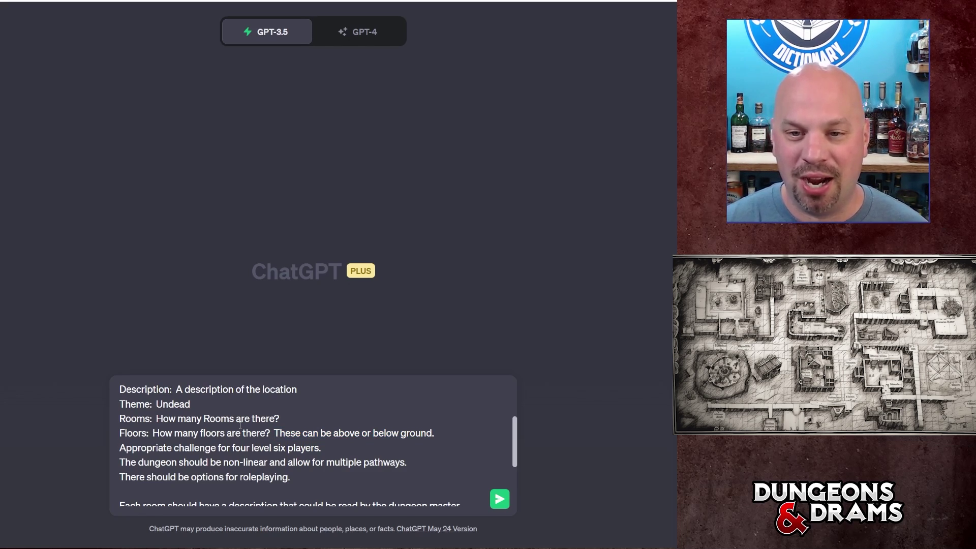
key("Down")
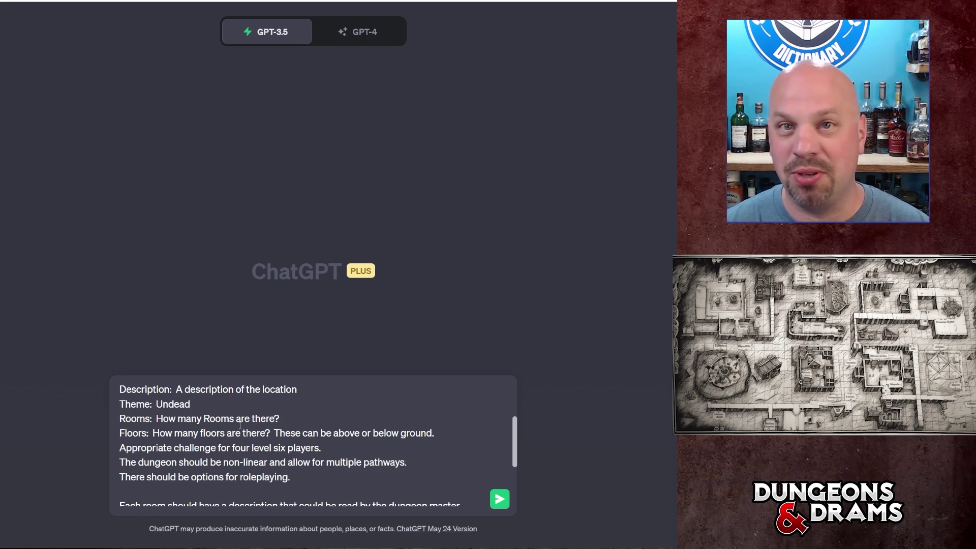
key("Left")
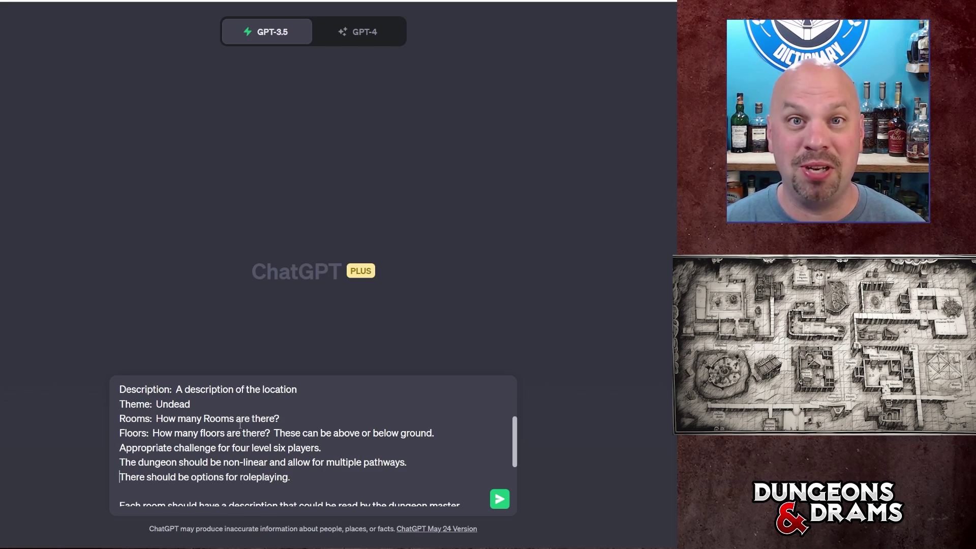
key("Down")
key("Down")
key("Down")
key("Down")
key("Down")
key("Down")
key("Down")
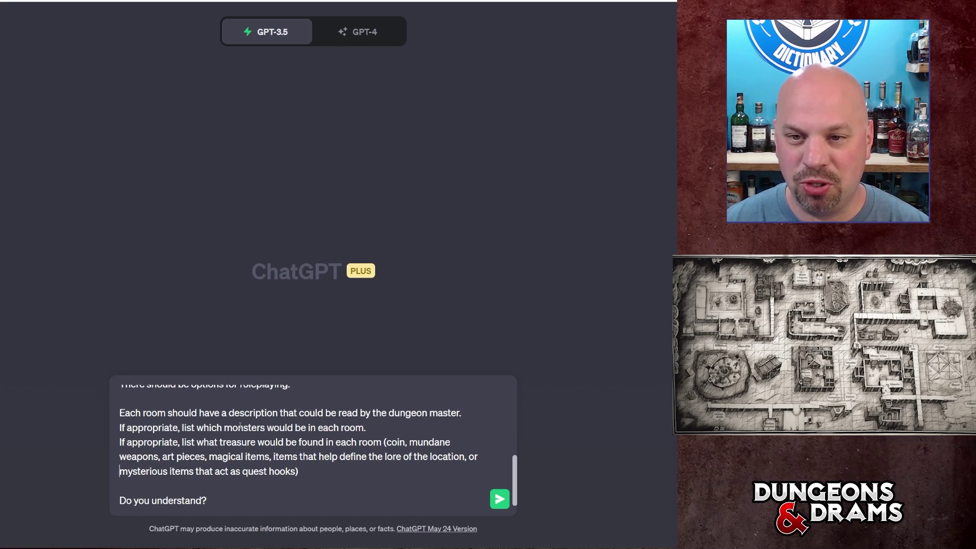
key("Up")
key("Up")
key("Up")
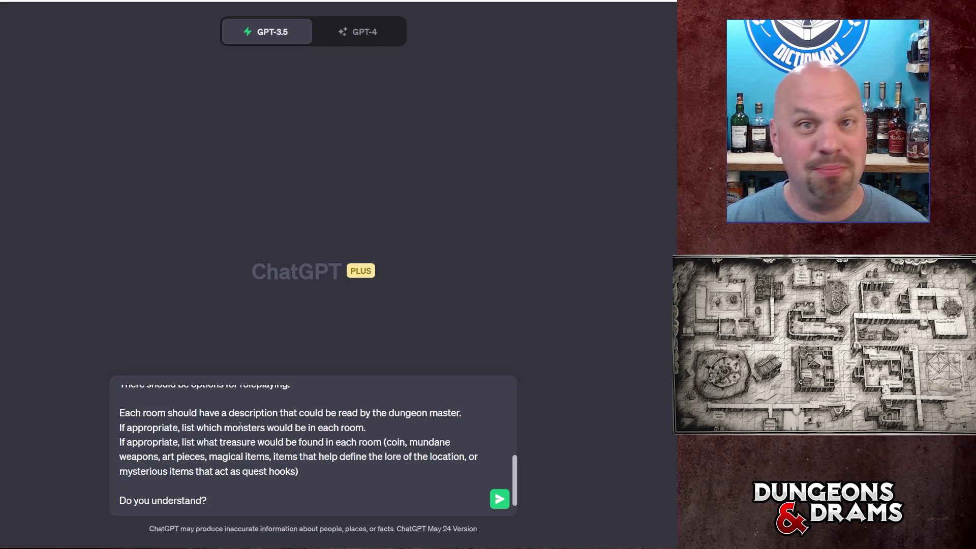
key("Return")
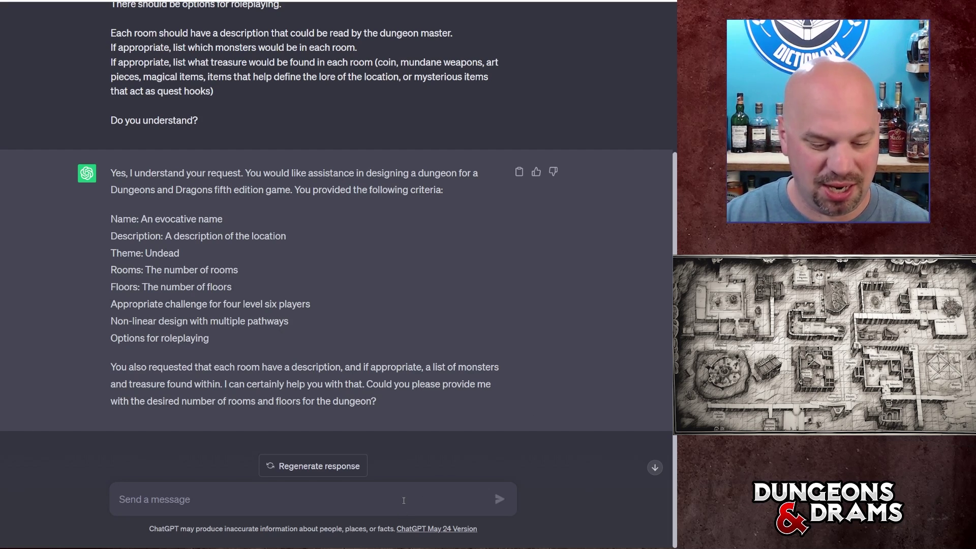
Reply 'I want you to determine the floors and rooms' and review the Crypt of Shadows answer.
type("I want you to determine the floors and ")
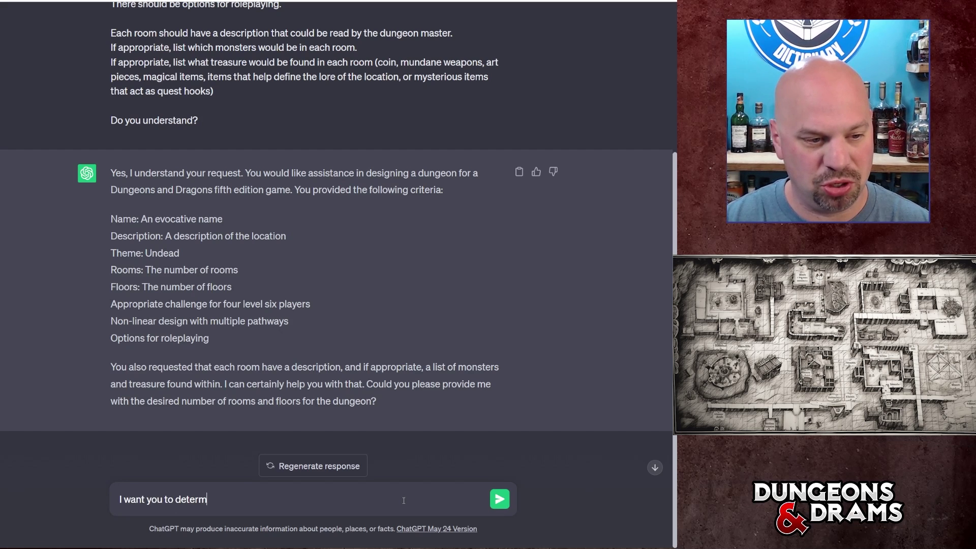
type("rooms")
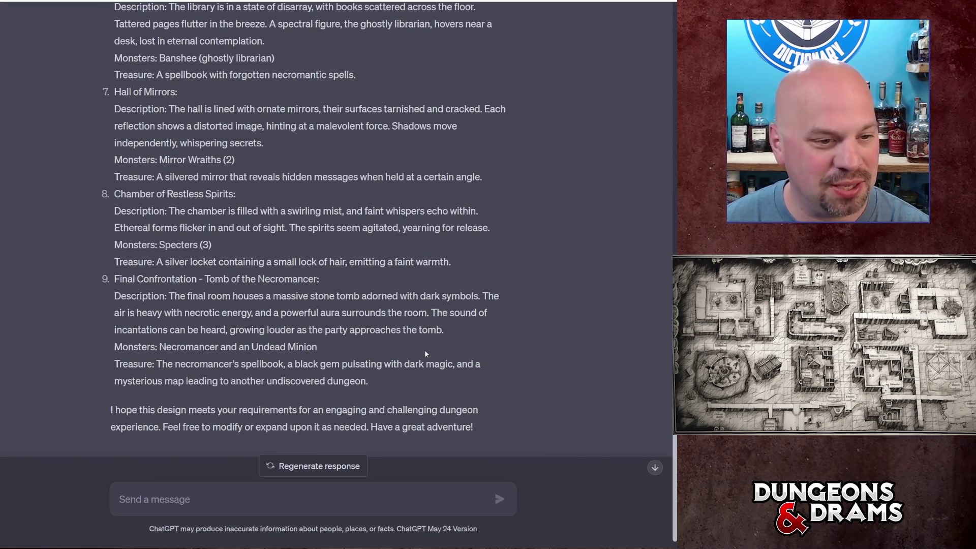
scroll(490, 350, "up", 20)
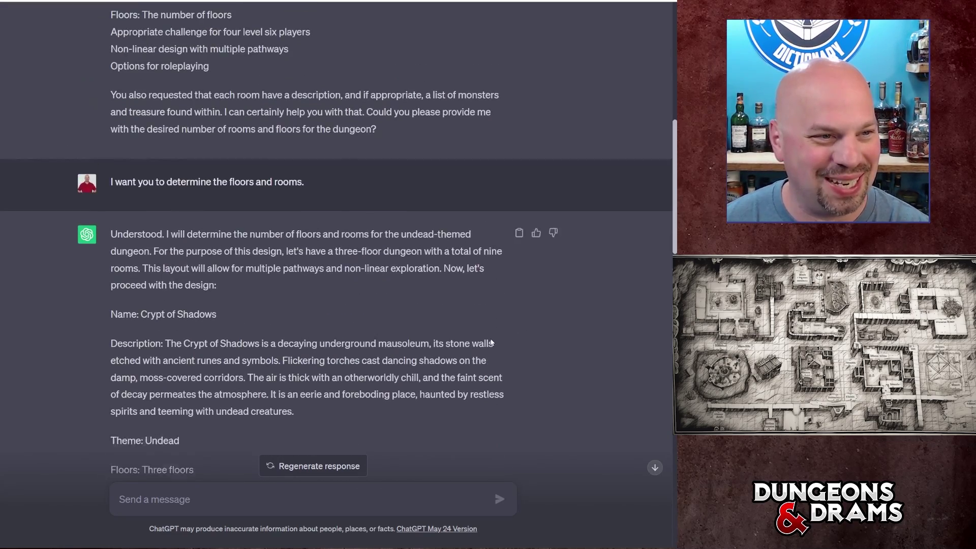
scroll(490, 338, "down", 4)
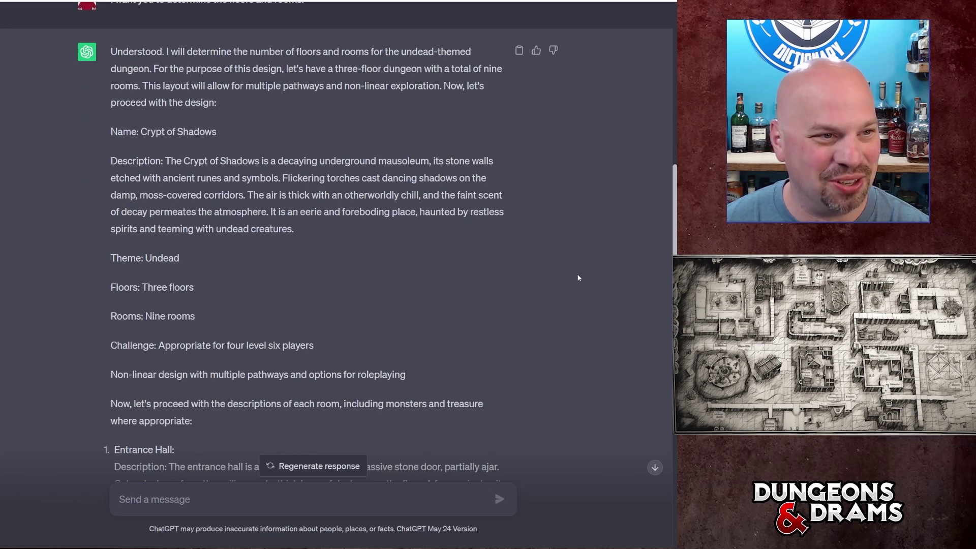
middle_click(610, 239)
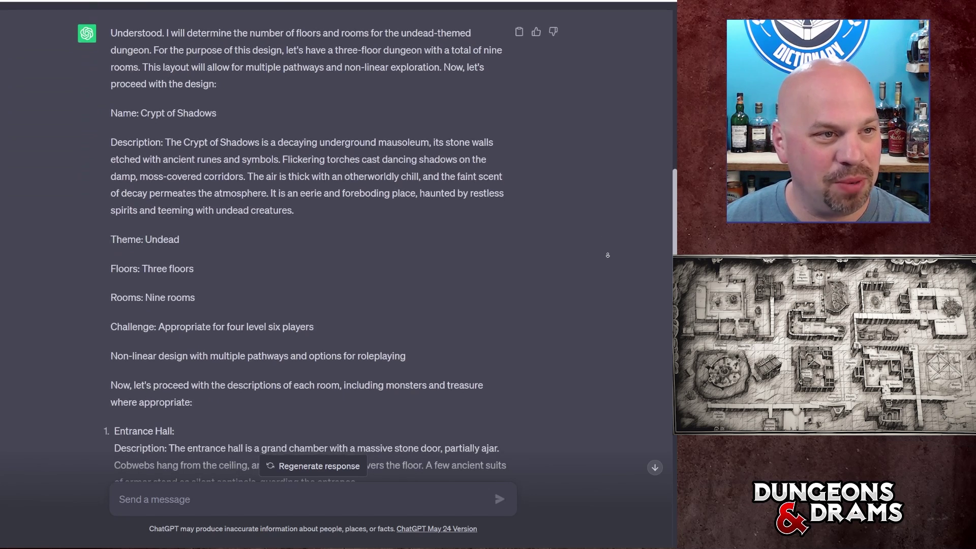
middle_click(608, 256)
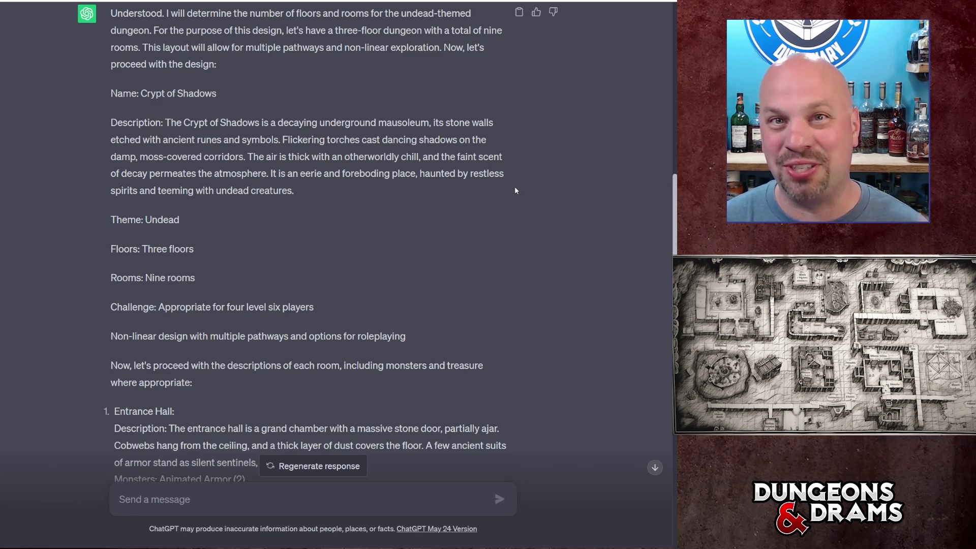
scroll(517, 186, "down", 3)
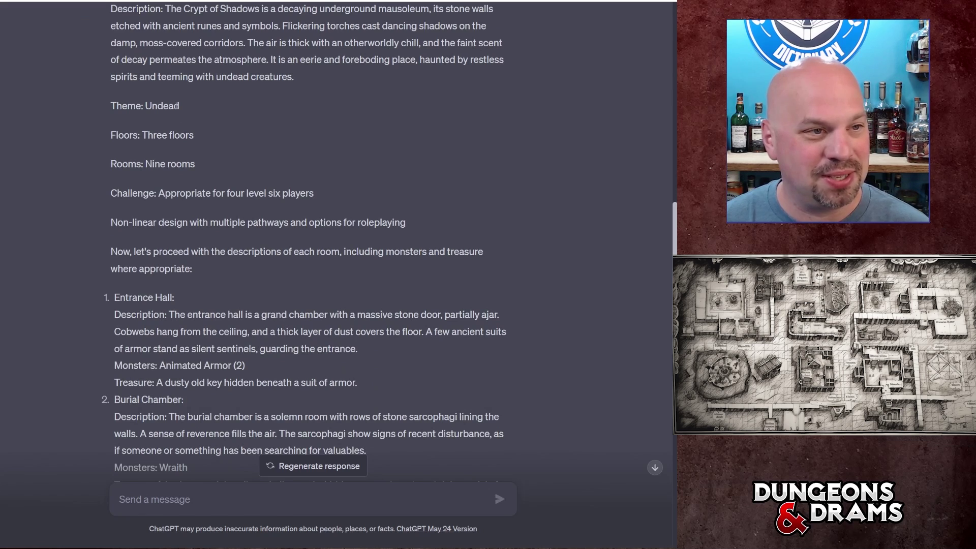
scroll(183, 172, "down", 2)
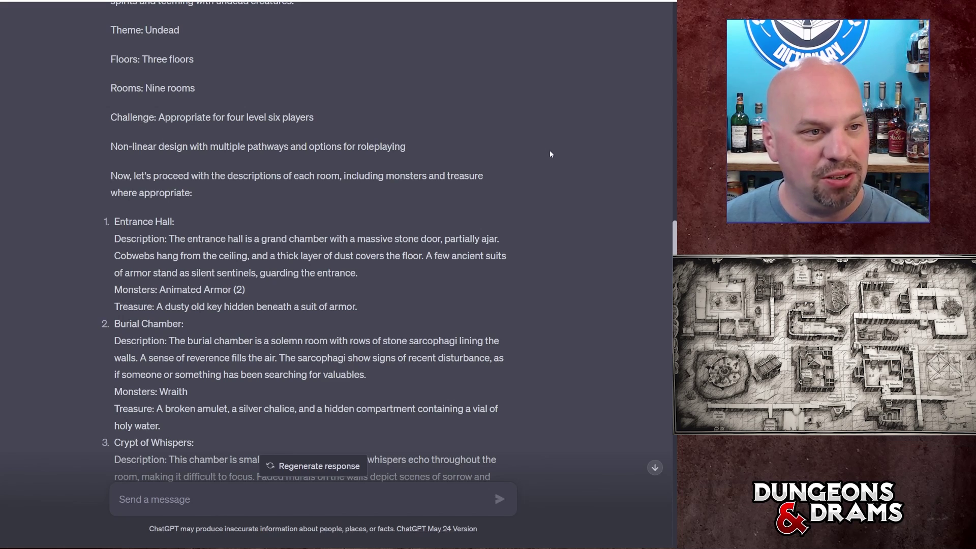
middle_click(570, 160)
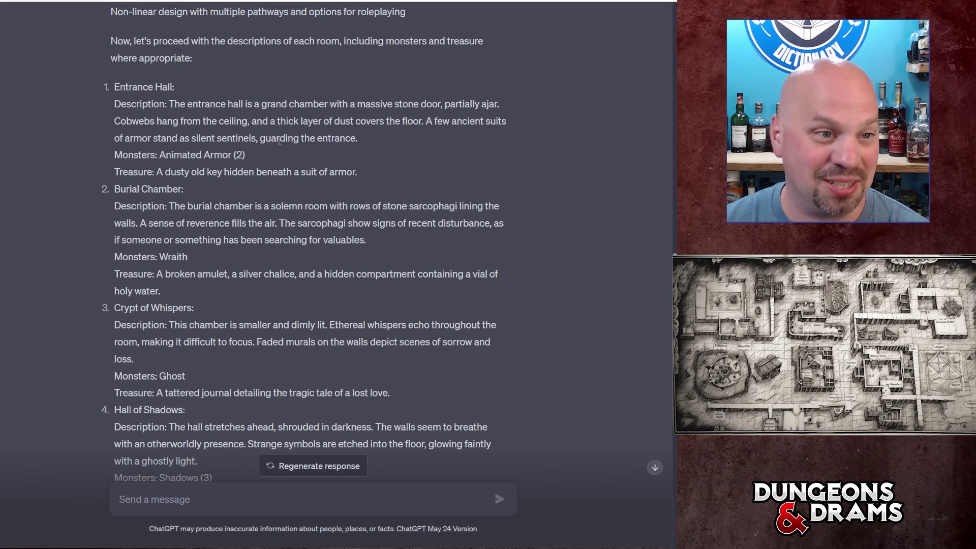
scroll(335, 136, "down", 1)
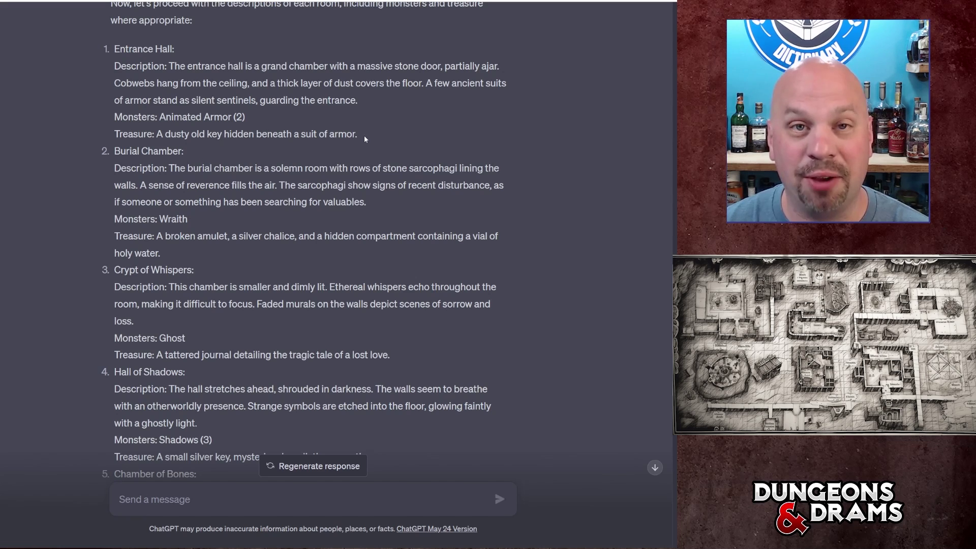
Look up Animated Armor on D&D Beyond, then return to the ChatGPT dungeon reply.
left_click_drag(161, 117, 233, 117)
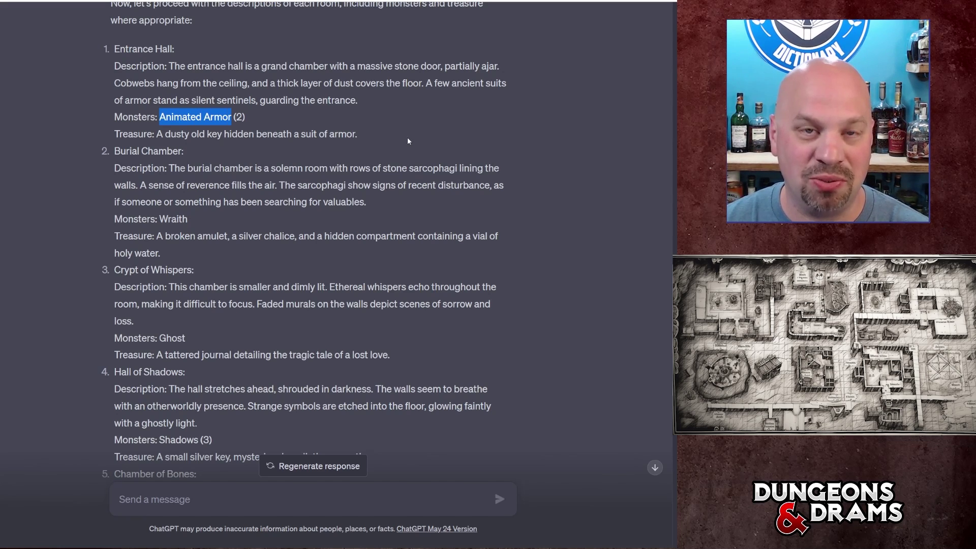
key("ctrl+t")
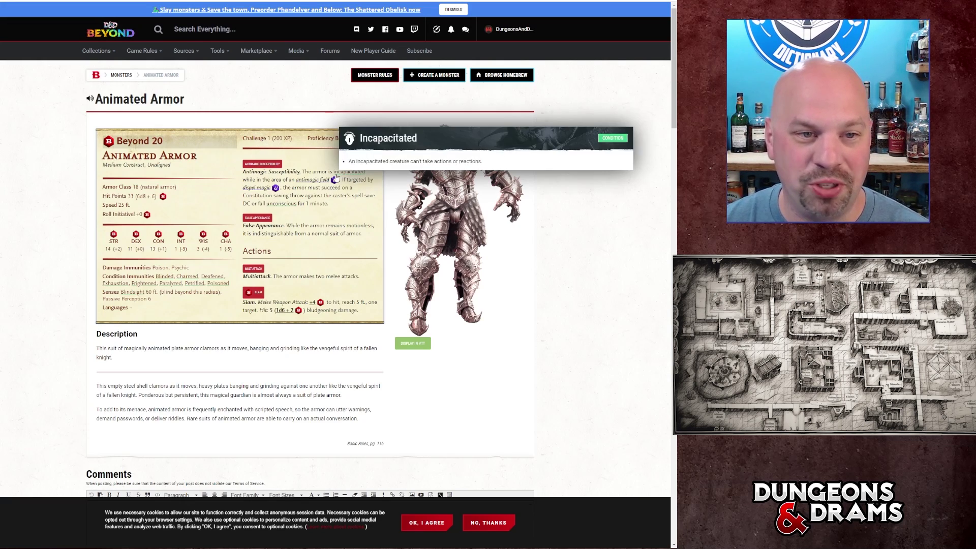
key("ctrl+w")
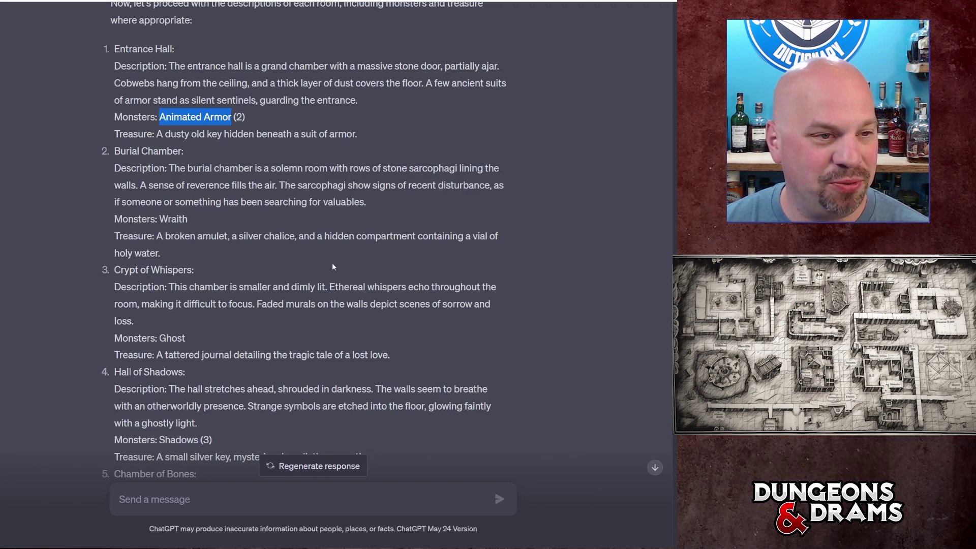
left_click(258, 118)
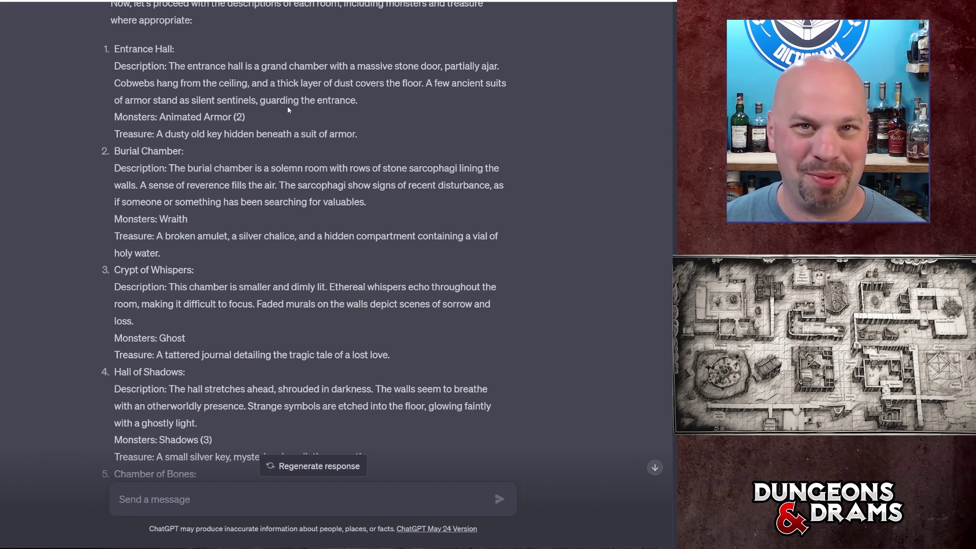
Scroll to the Burial Chamber entry and clear the selection on 'Wraith'.
scroll(334, 109, "down", 1)
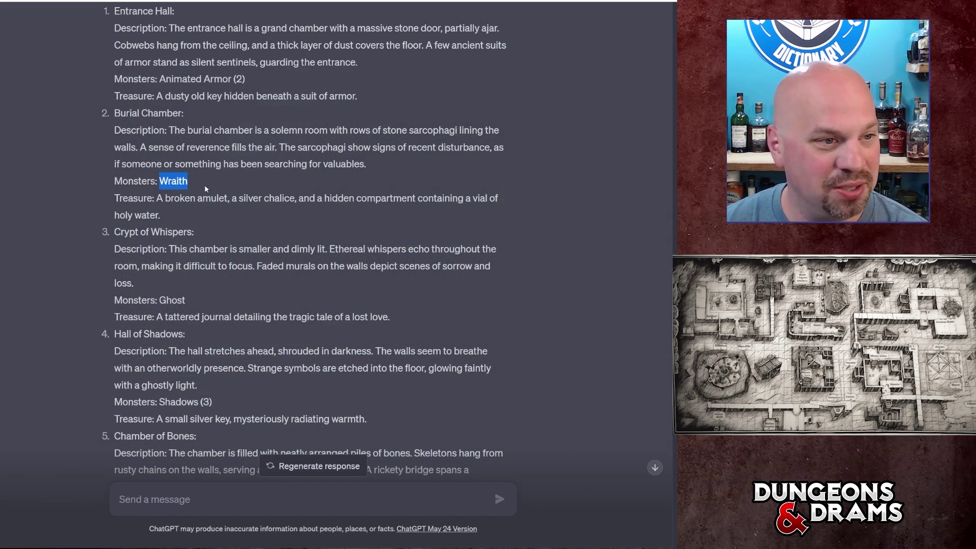
left_click(126, 202)
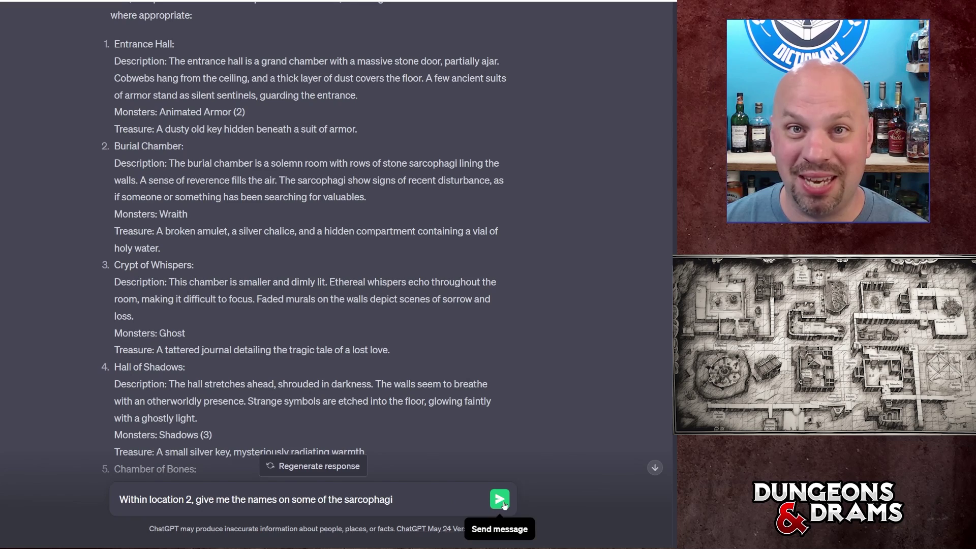
Send the request for names on some of the location 2 sarcophagi.
left_click(500, 499)
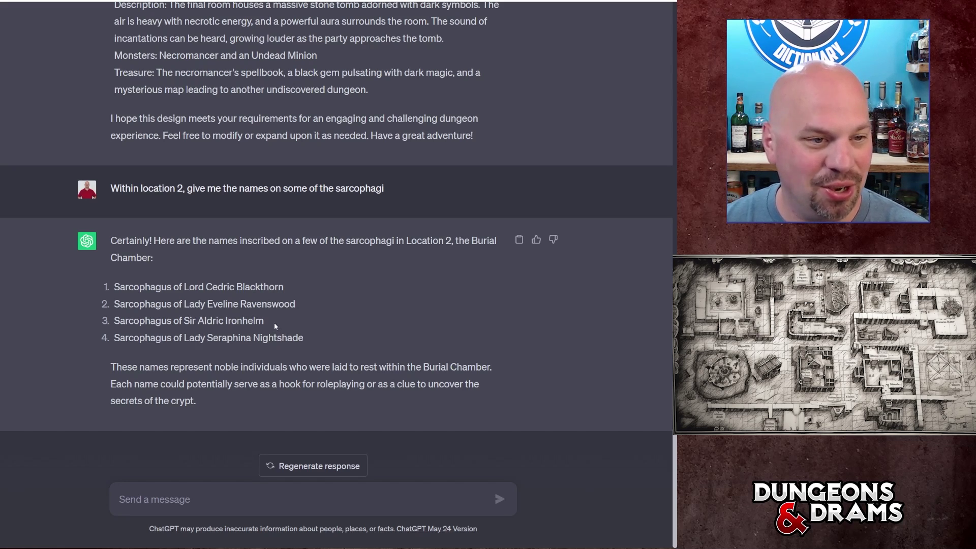
Submit the edited NPC template prompt defining the fifteen NPC details.
left_click(311, 501)
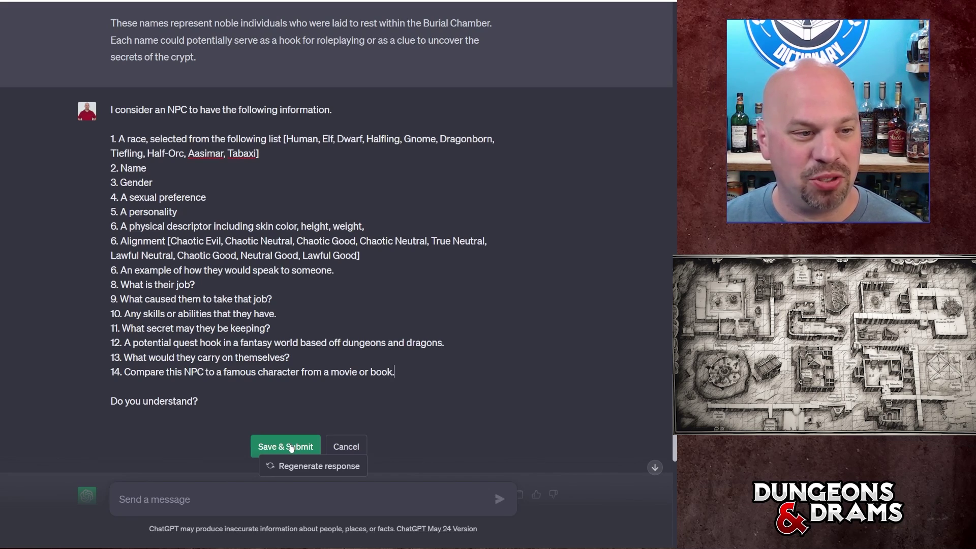
left_click(291, 448)
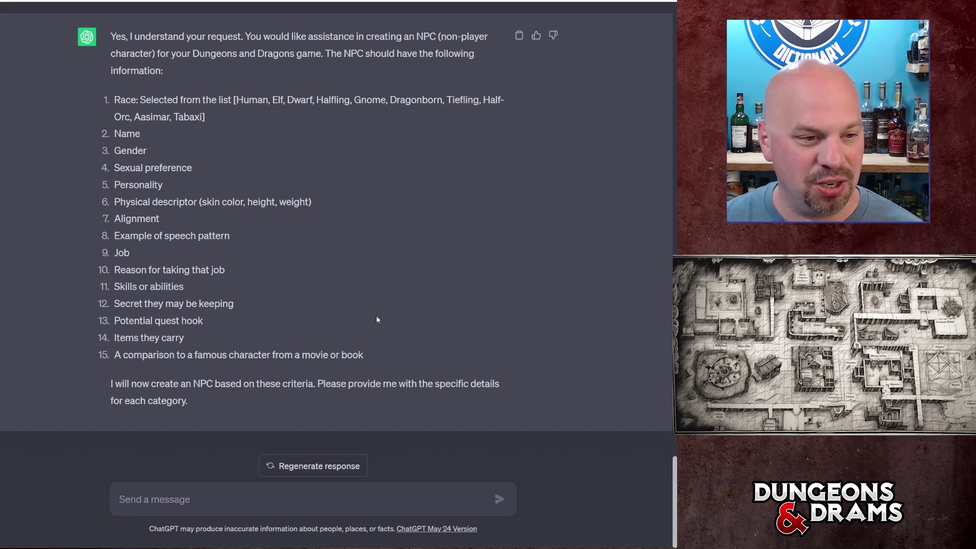
scroll(381, 319, "up", 12)
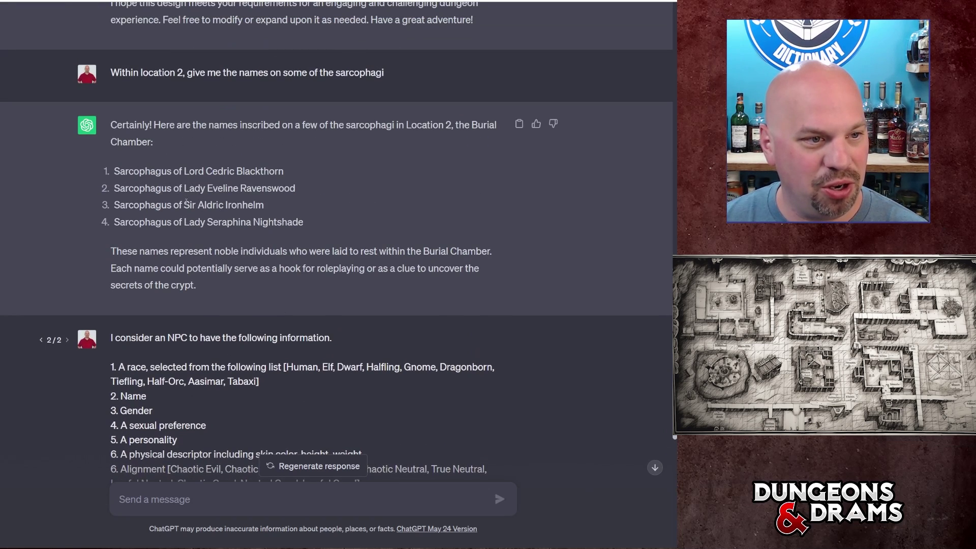
Ask ChatGPT to 'Tell me about the NPC Sir Aldric Ironhelm that was found in the burial chamber'.
left_click_drag(183, 206, 263, 206)
key("ctrl+c")
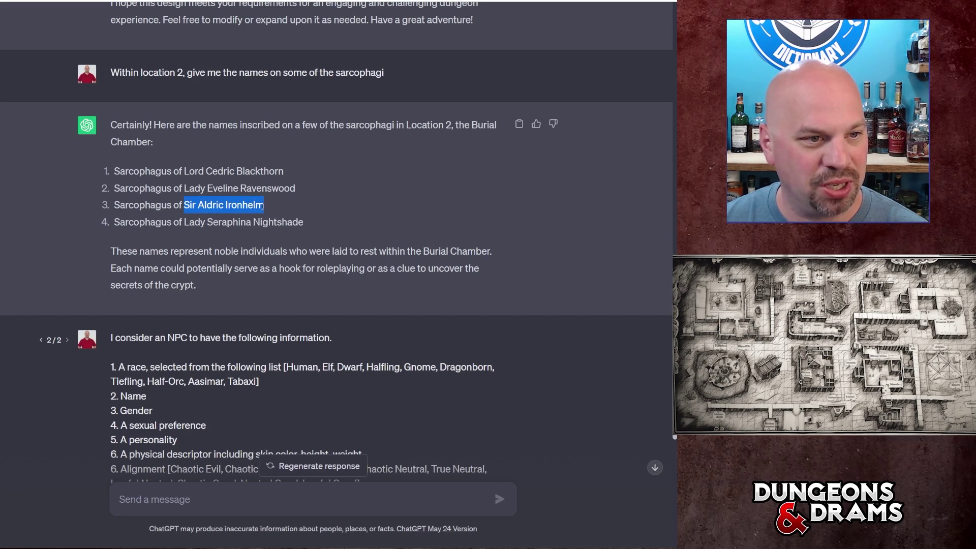
left_click(372, 177)
scroll(366, 362, "down", 10)
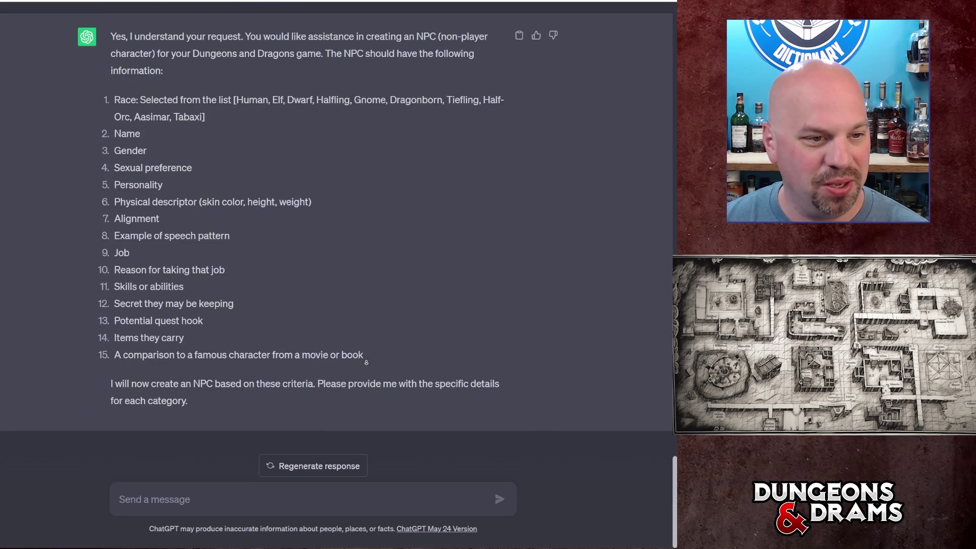
left_click(297, 499)
type("Tell me about the NPC")
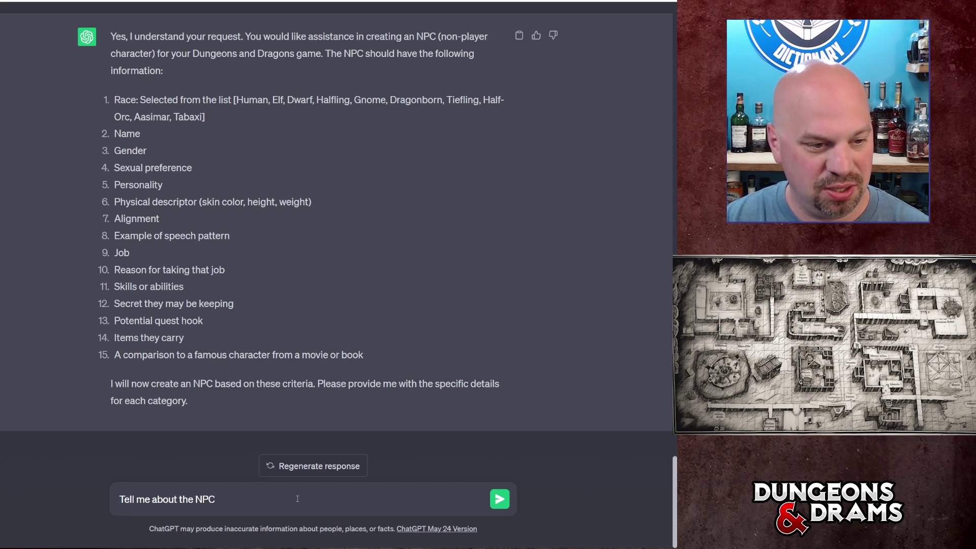
key("ctrl+v")
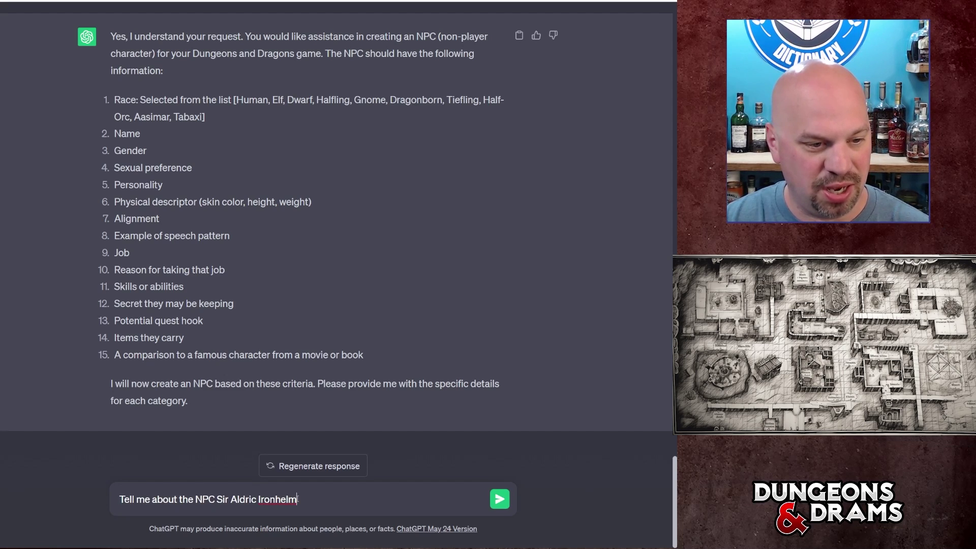
type("that was found in ")
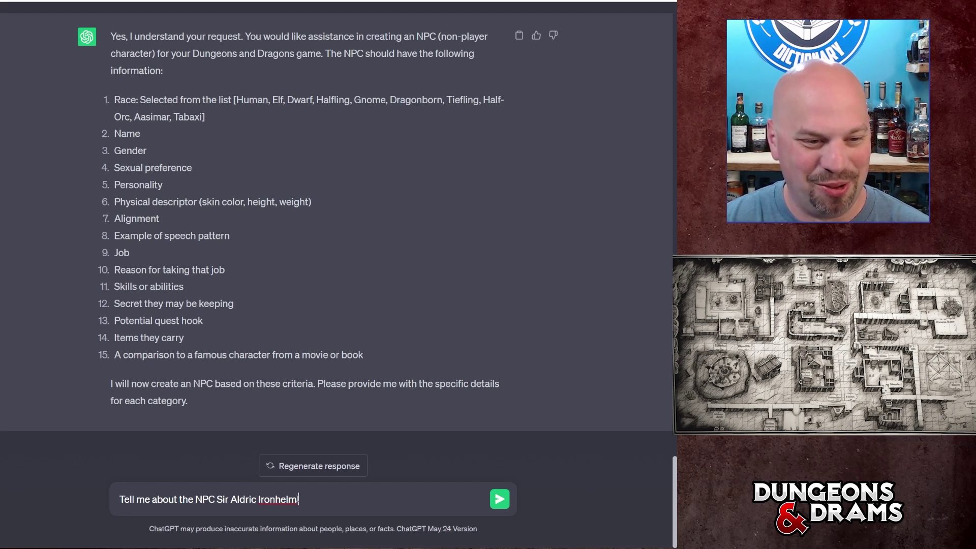
type("the burial chamber")
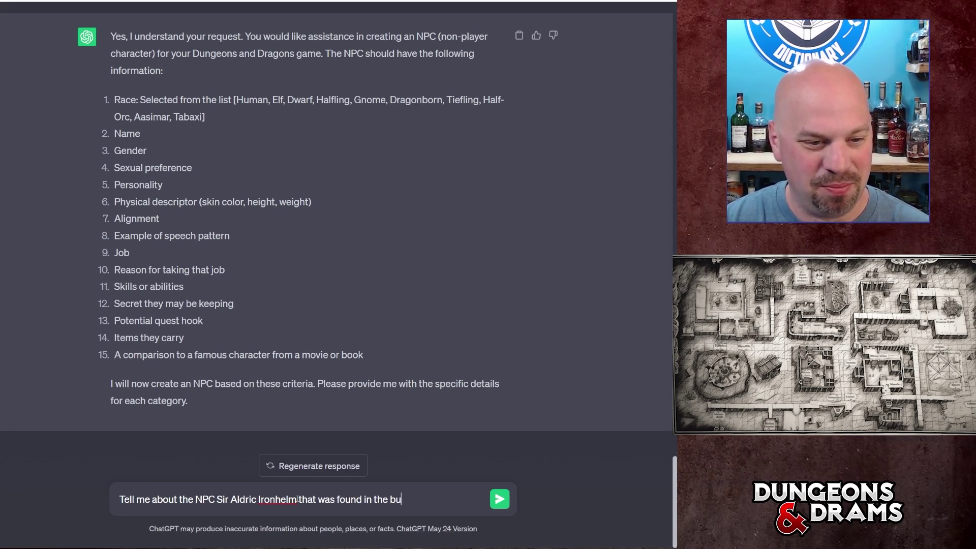
key("Return")
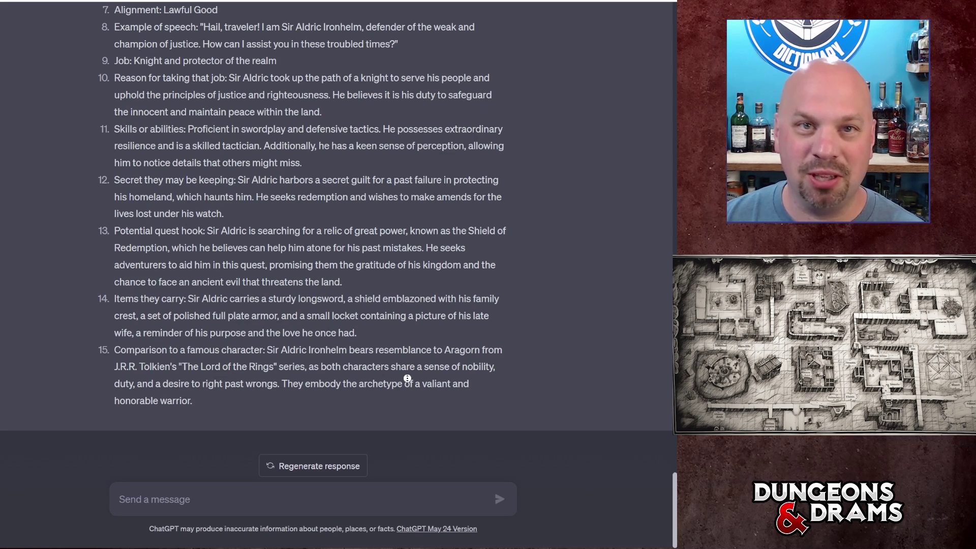
scroll(406, 370, "up", 4)
scroll(405, 345, "up", 6)
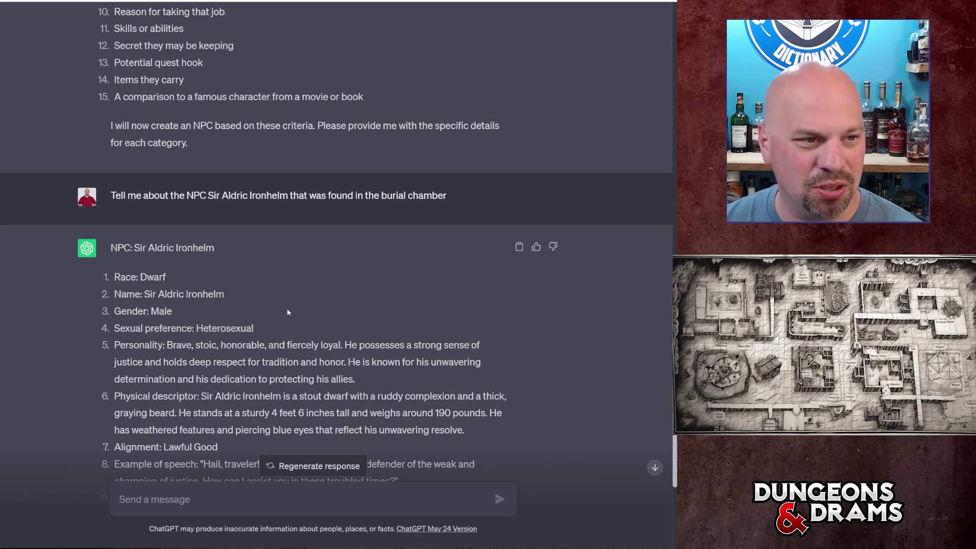
scroll(321, 330, "down", 1)
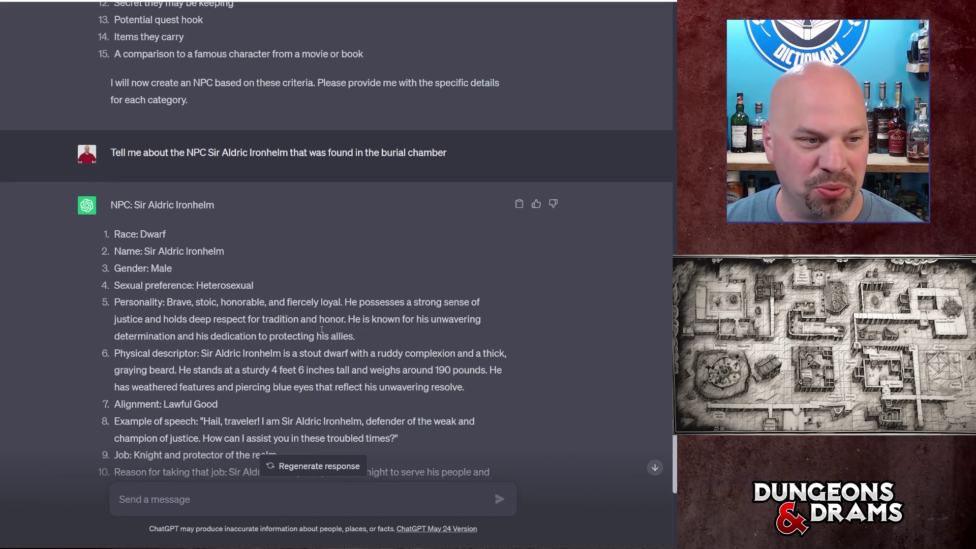
scroll(322, 330, "down", 3)
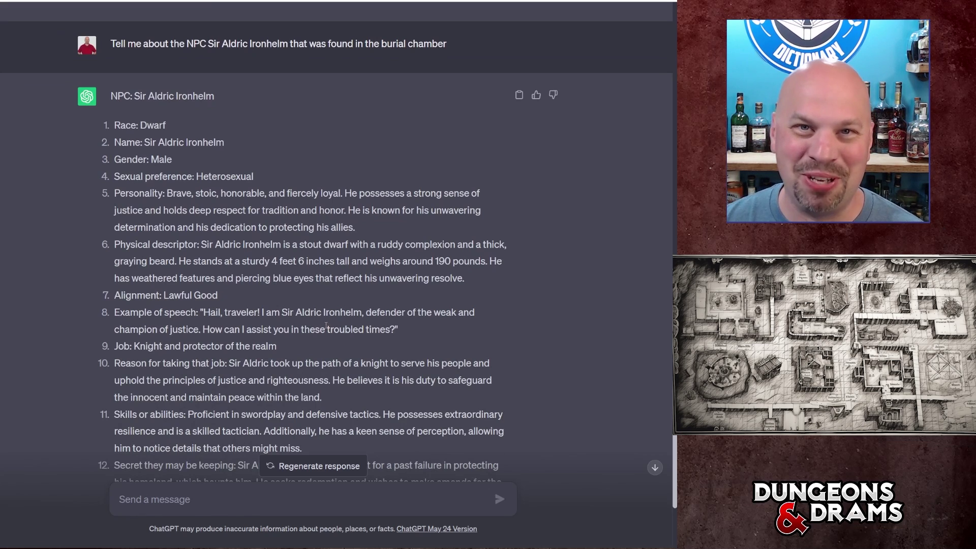
scroll(322, 325, "up", 10)
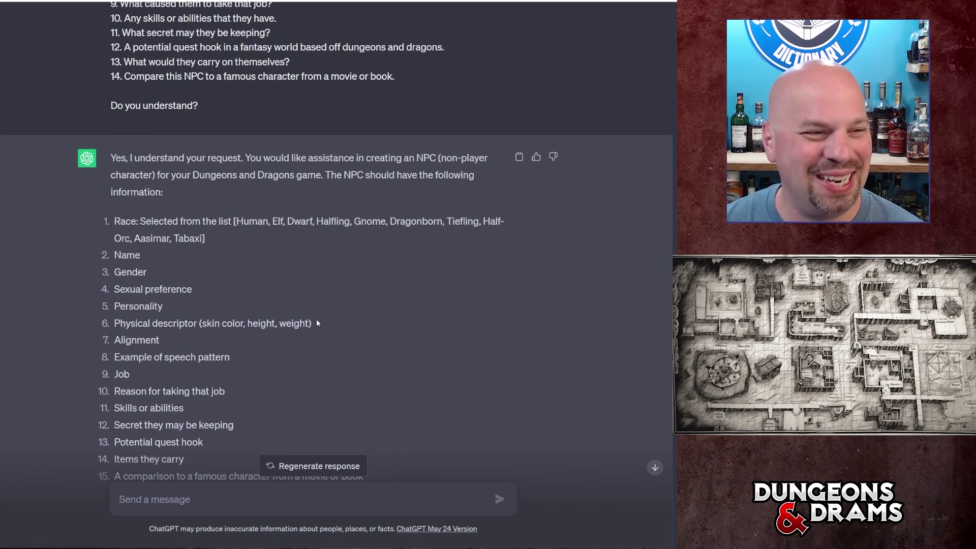
scroll(317, 323, "down", 1)
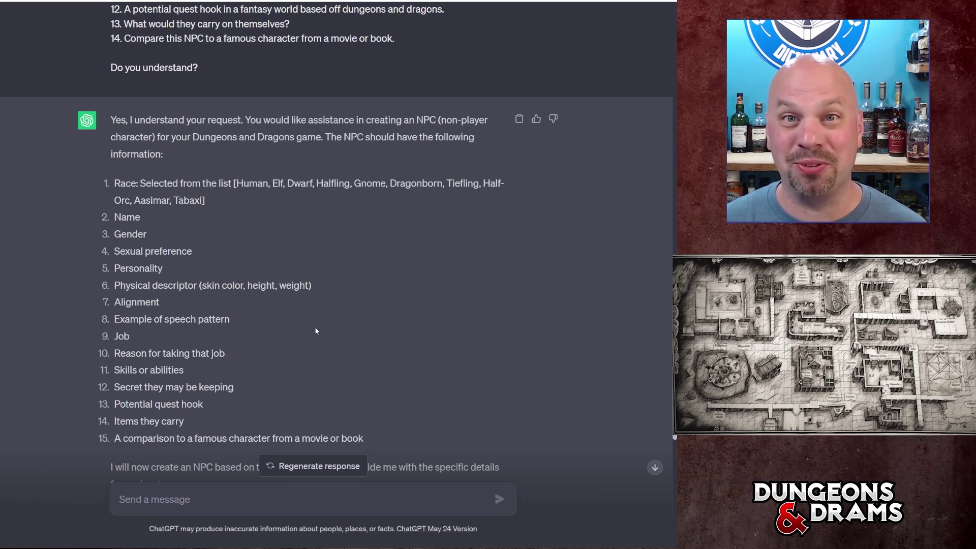
scroll(312, 326, "up", 10)
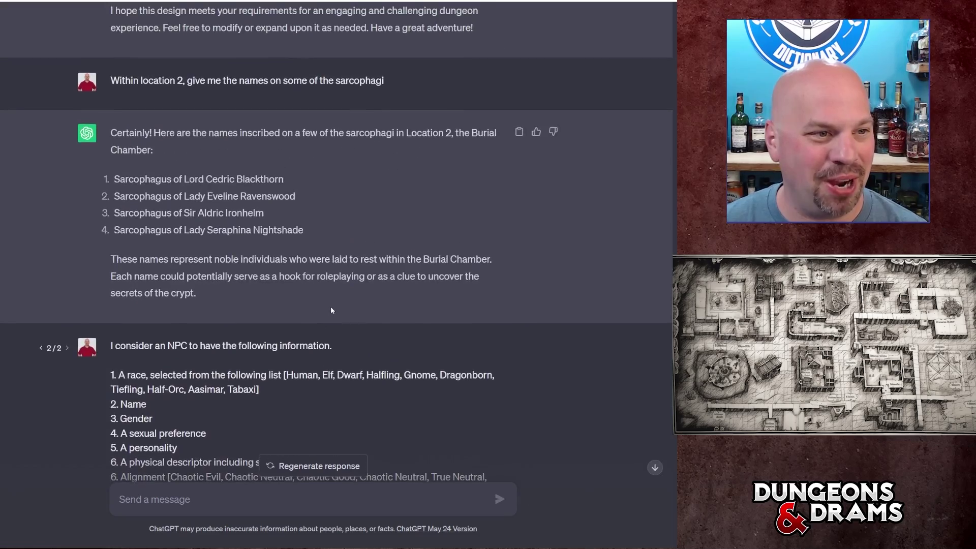
scroll(331, 310, "up", 20)
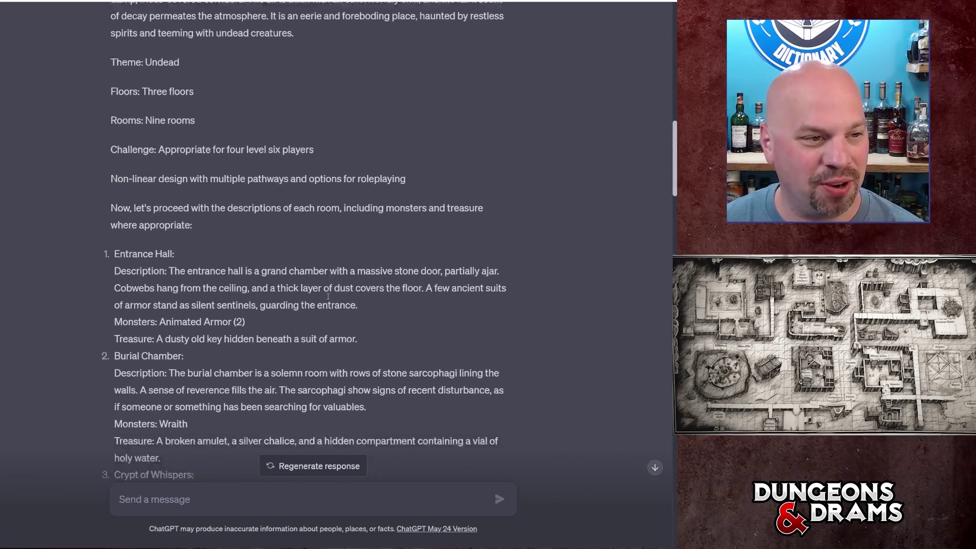
scroll(328, 296, "down", 3)
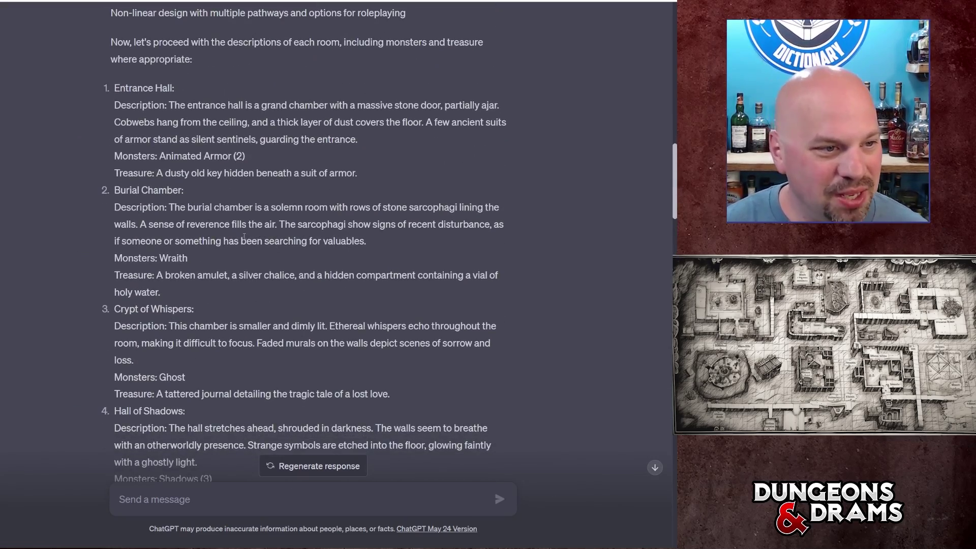
scroll(193, 200, "down", 2)
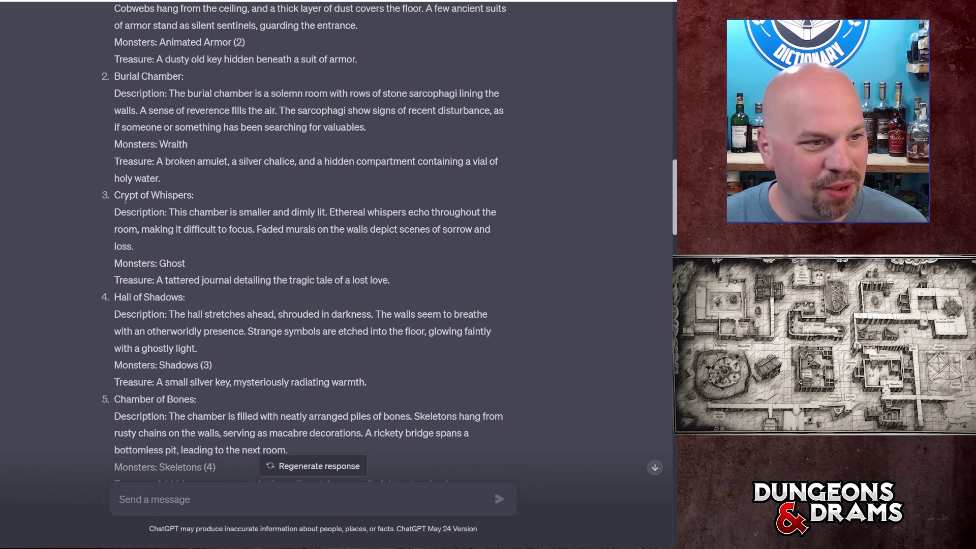
scroll(248, 198, "down", 2)
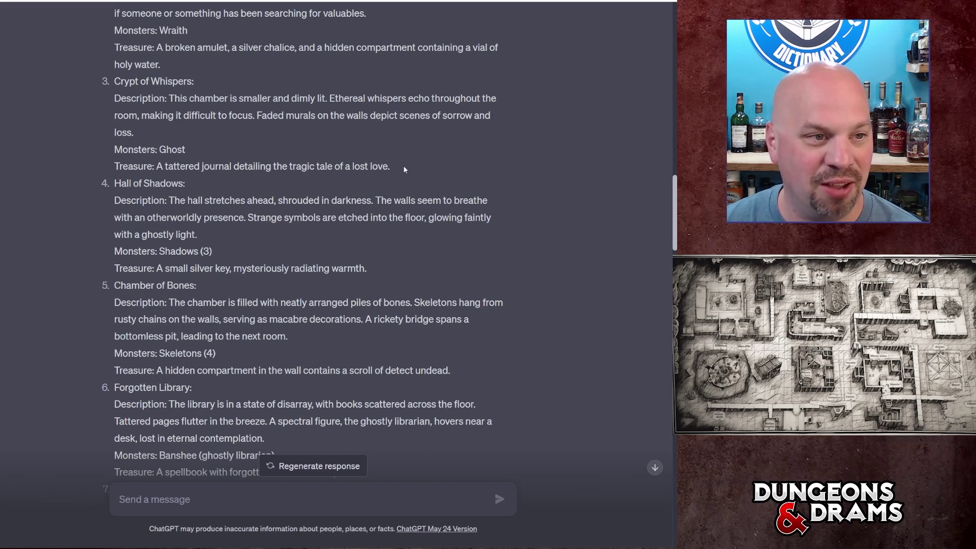
scroll(403, 169, "up", 1)
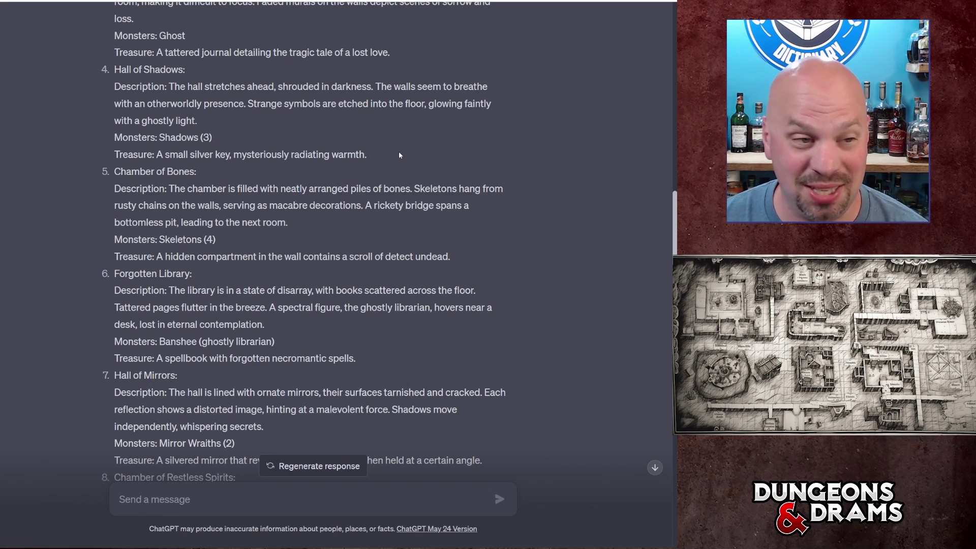
scroll(398, 156, "down", 8)
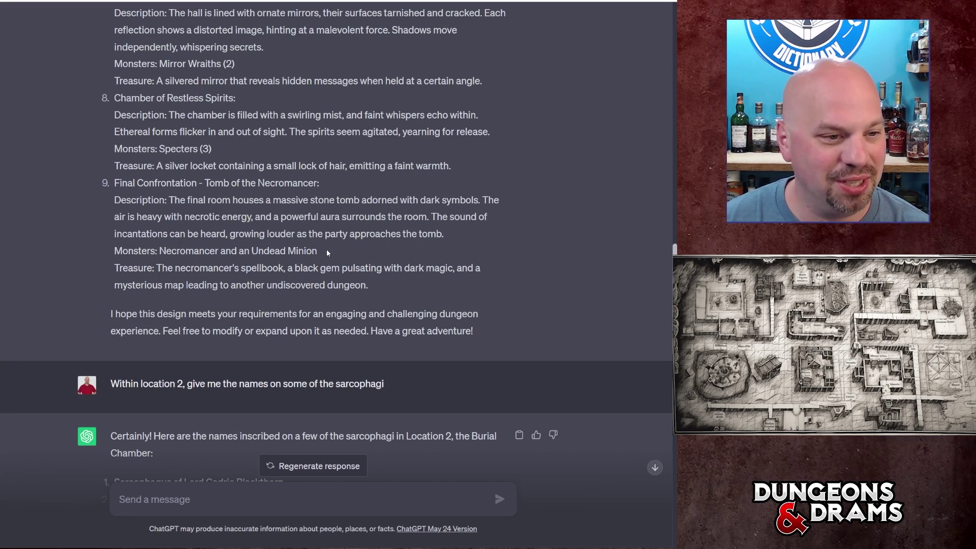
type("Why w")
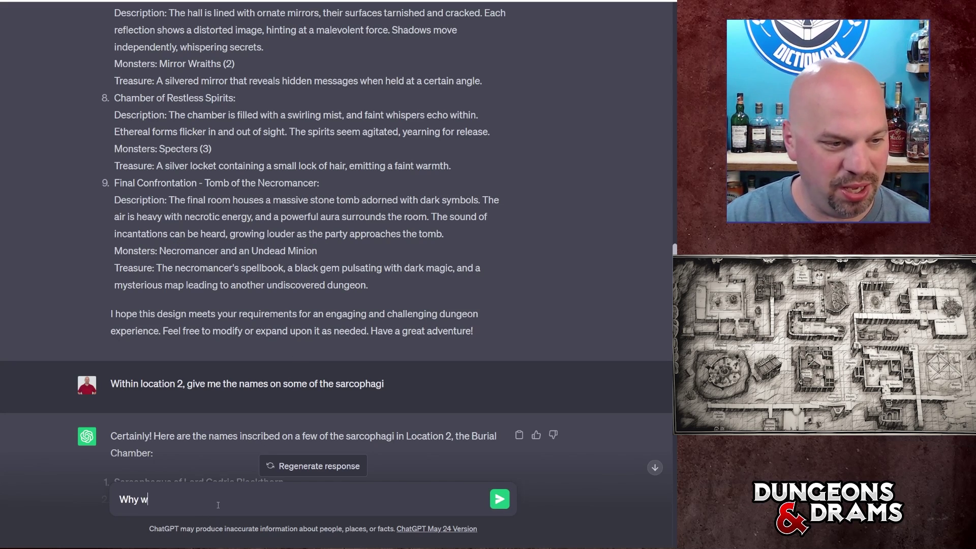
type("as the necromancer ")
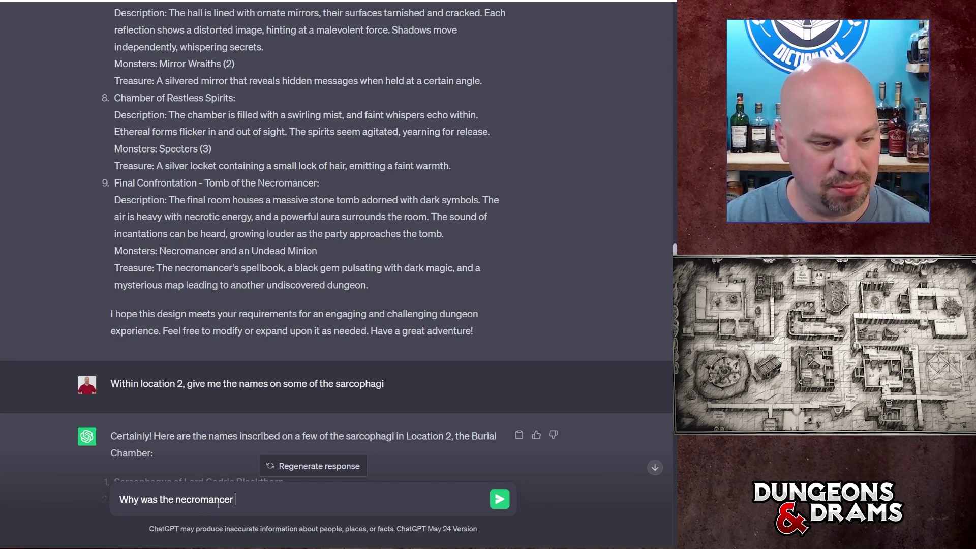
type("buried here?")
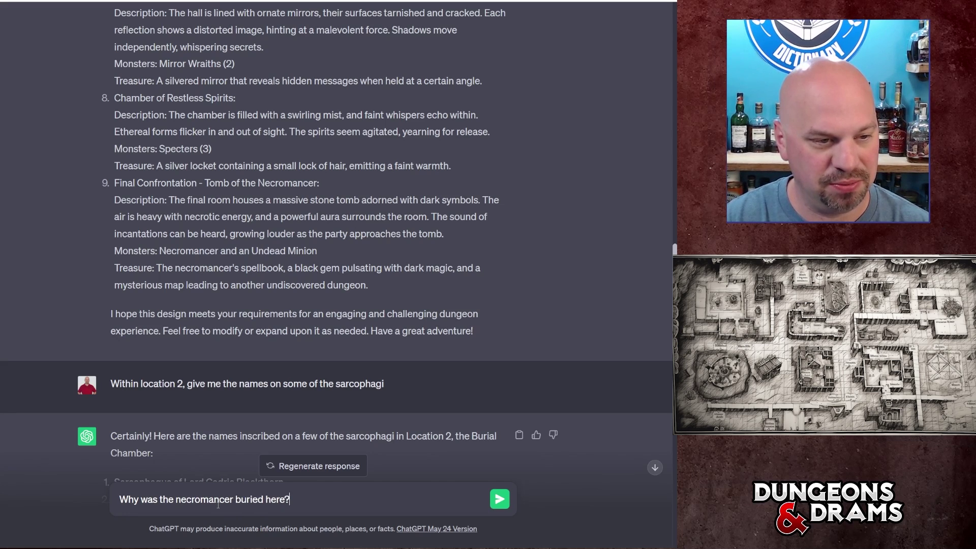
key("Return")
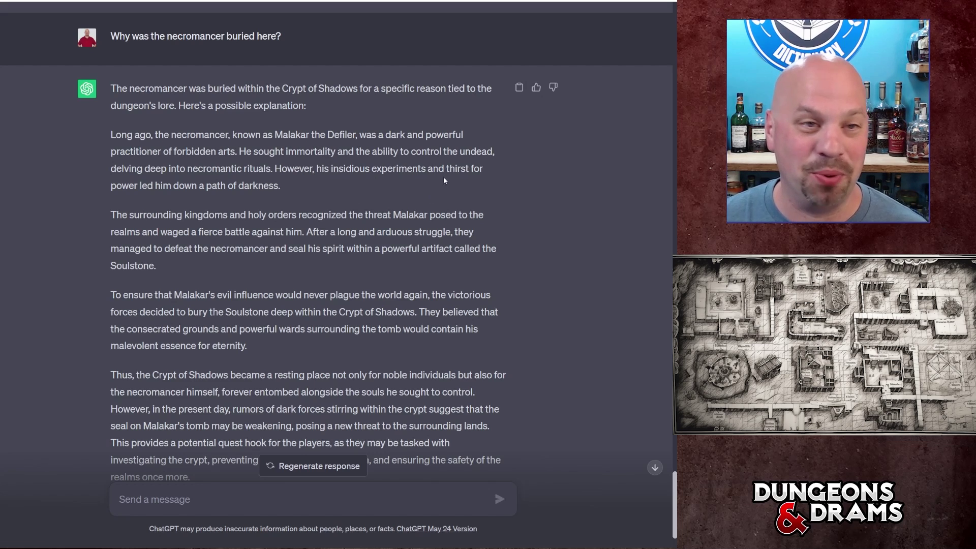
scroll(456, 198, "down", 1)
scroll(457, 198, "down", 1)
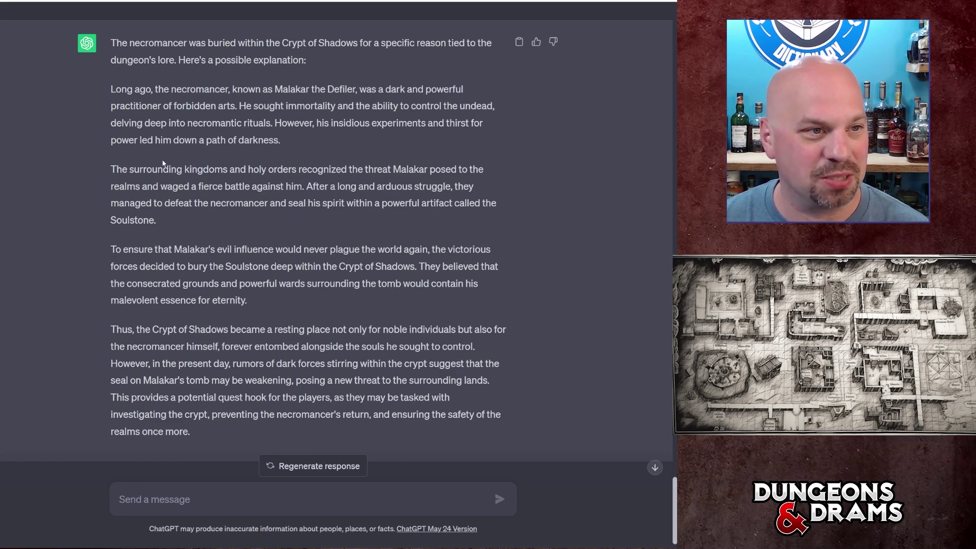
scroll(241, 278, "down", 2)
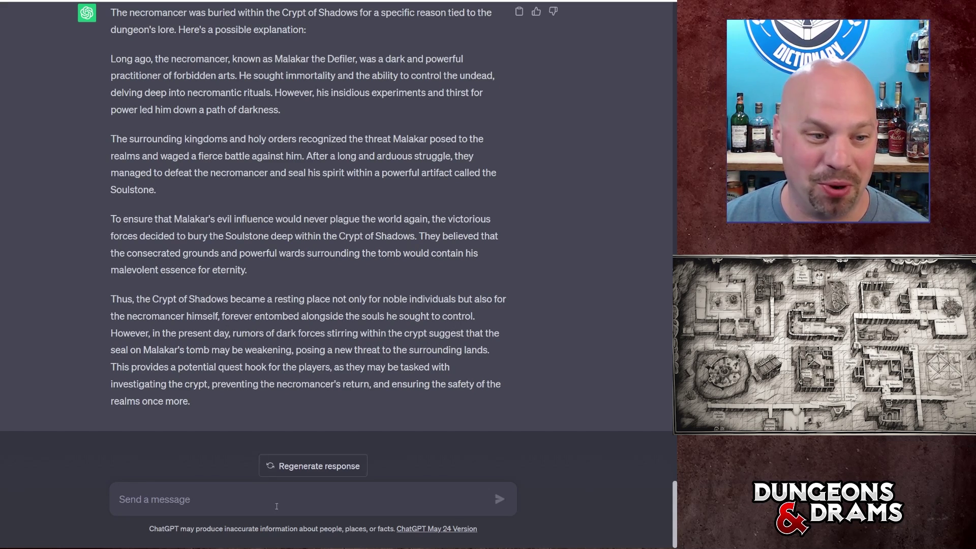
left_click(336, 504)
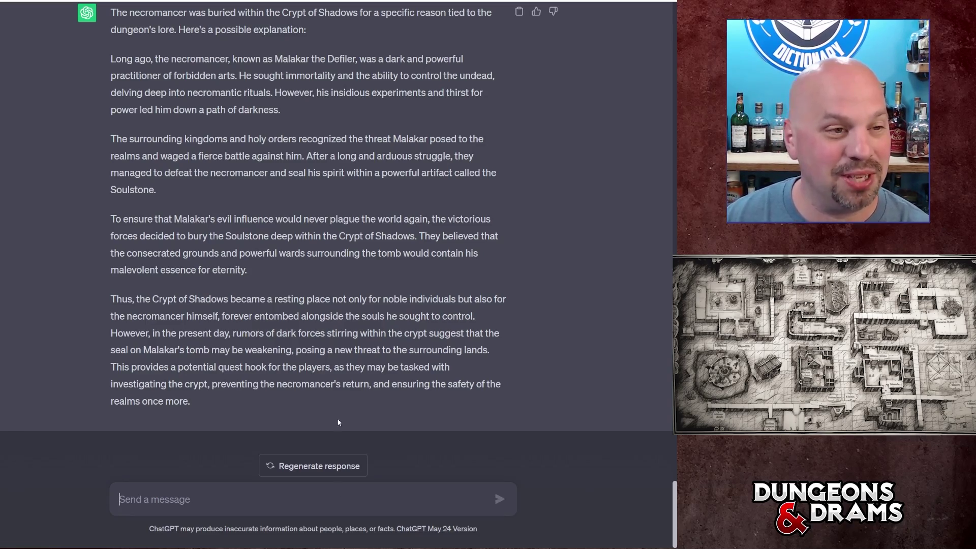
scroll(335, 345, "up", 15)
Ask ChatGPT to redefine the Forgotten Library with no monsters and a treasure-guarding riddle.
scroll(335, 346, "up", 20)
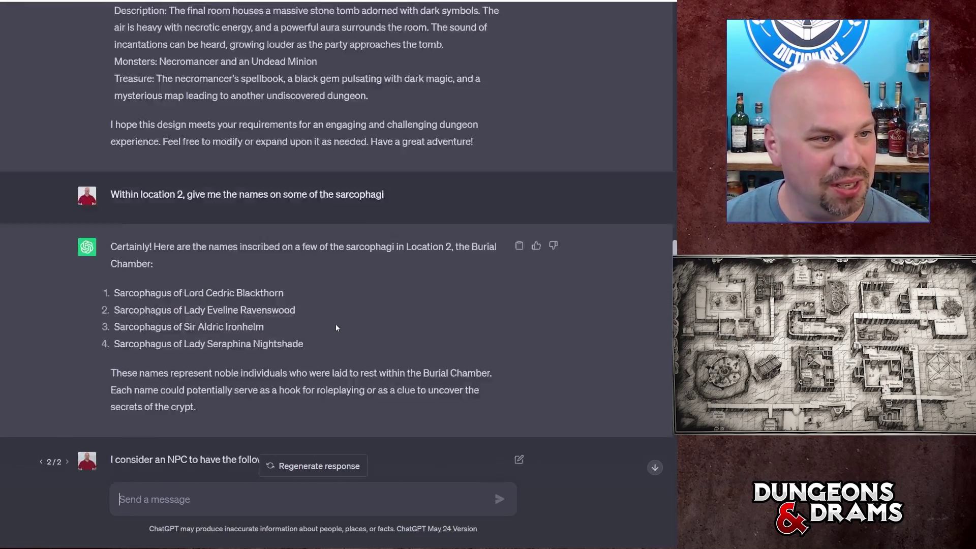
scroll(330, 303, "up", 1)
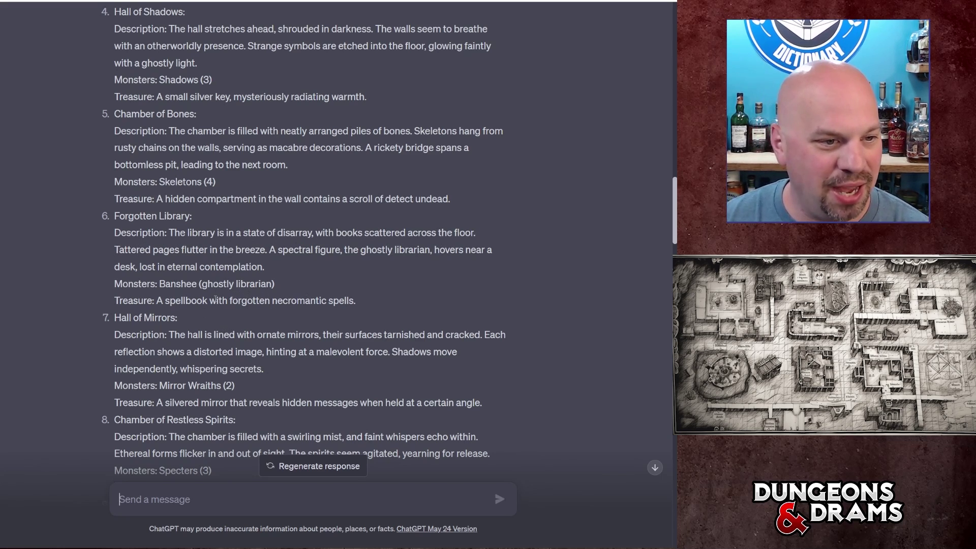
left_click(211, 498)
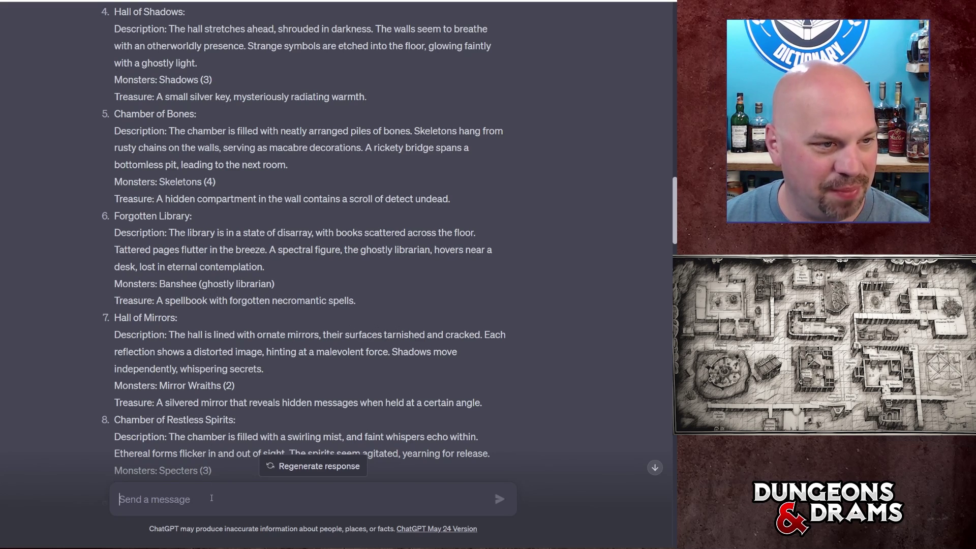
type("Let's r")
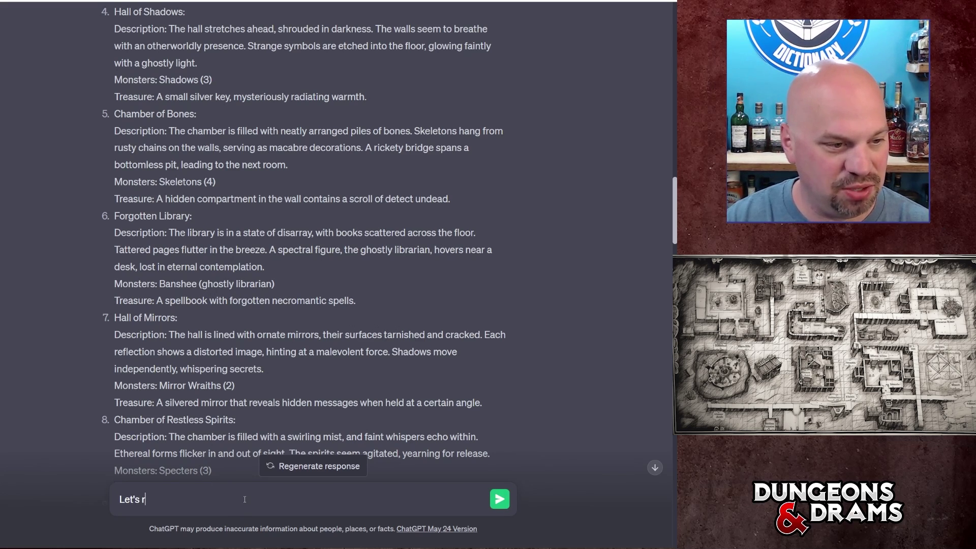
type("edefine ")
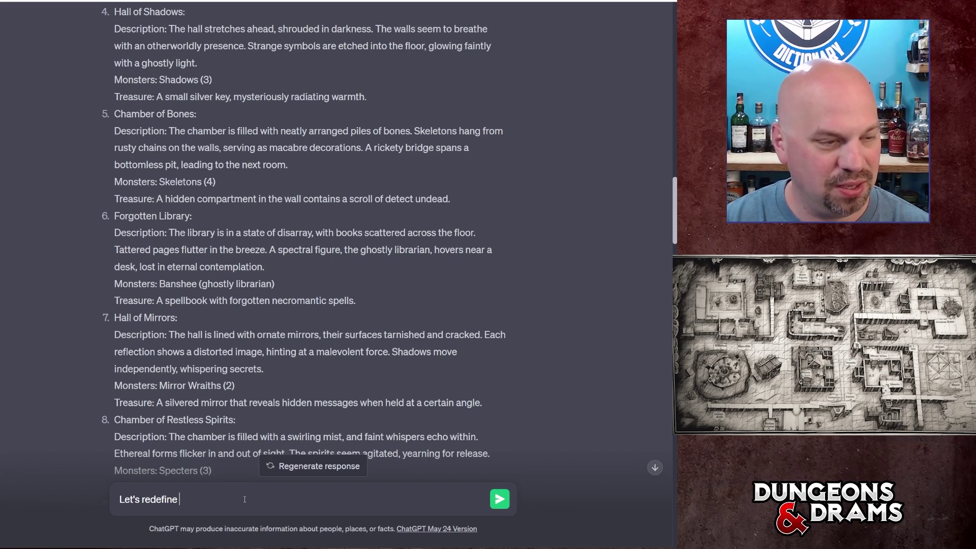
type("the Forgotten ")
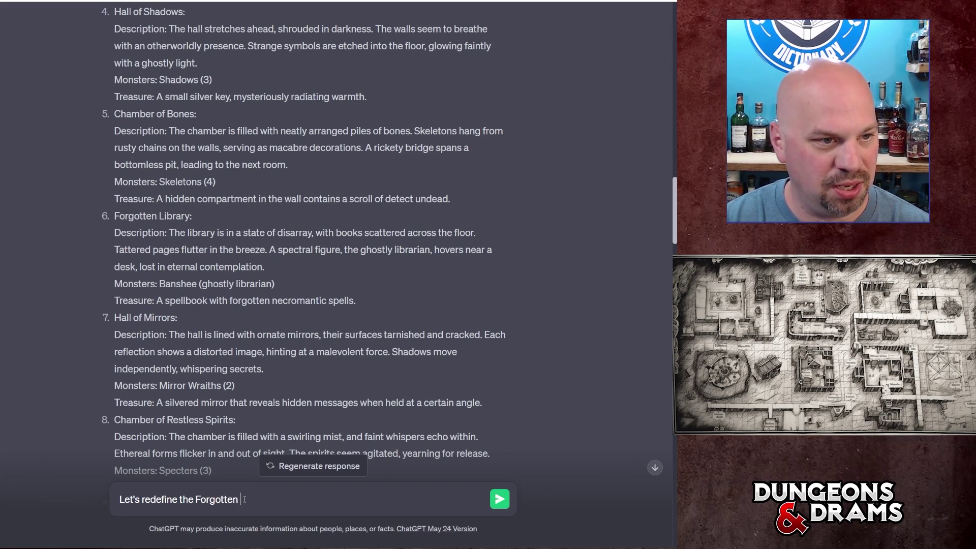
type("Library .  I")
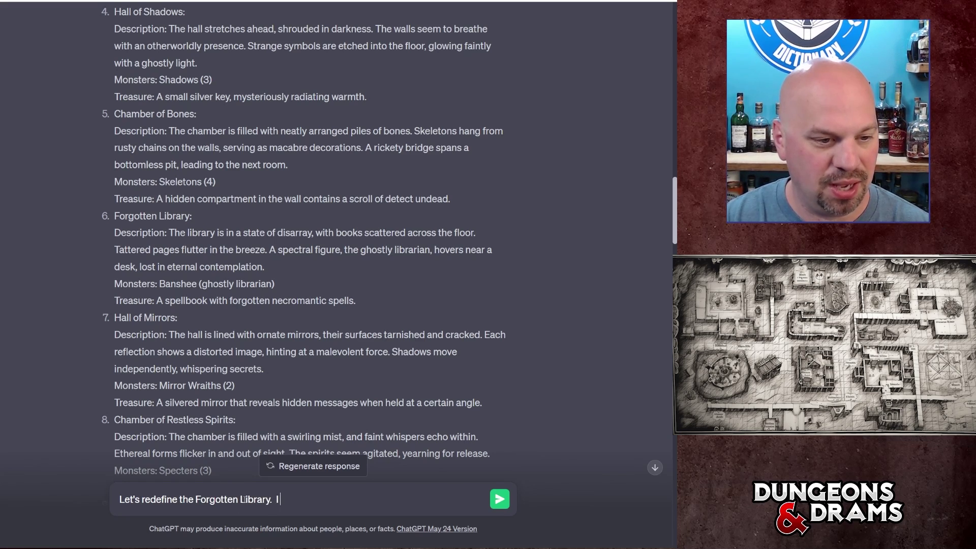
type(" don't want any monsters.  I want a")
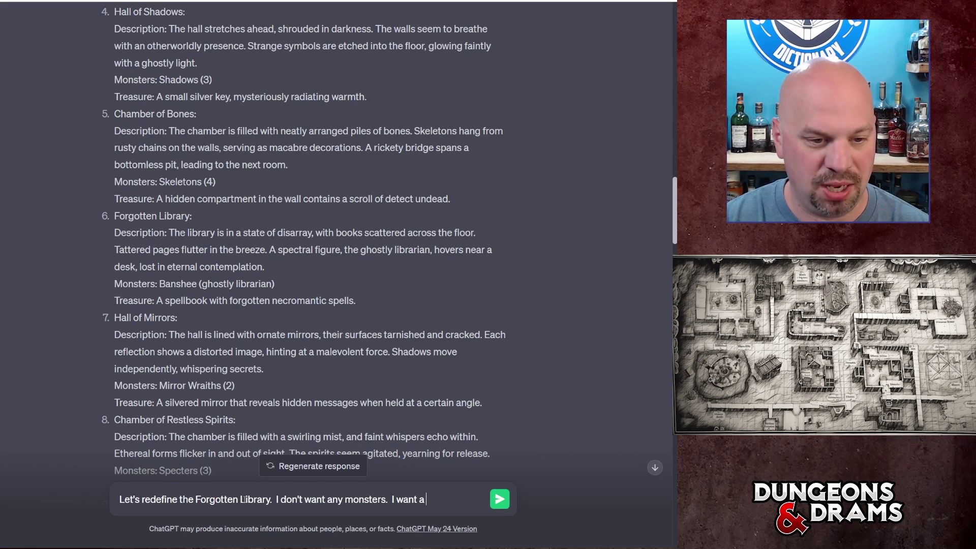
type(" riddle")
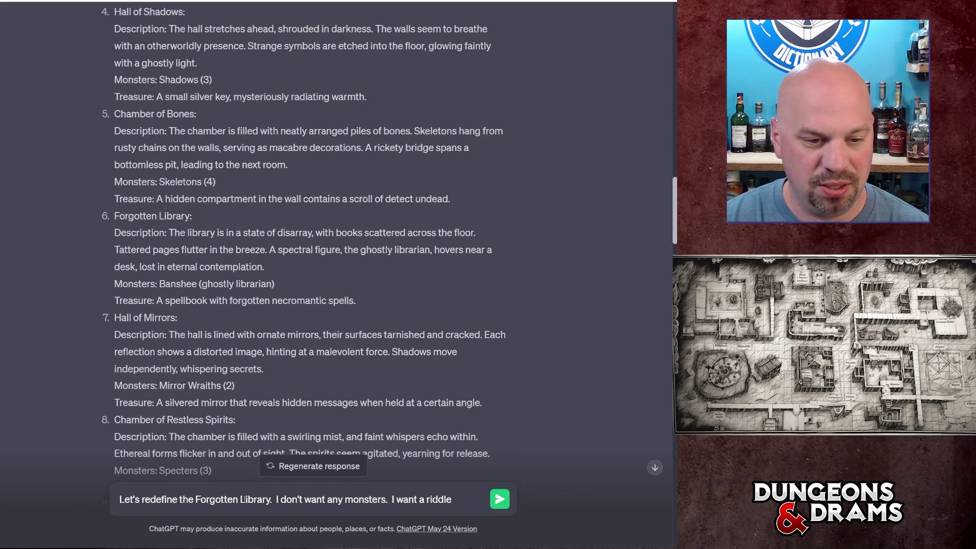
type(" with a treasure.")
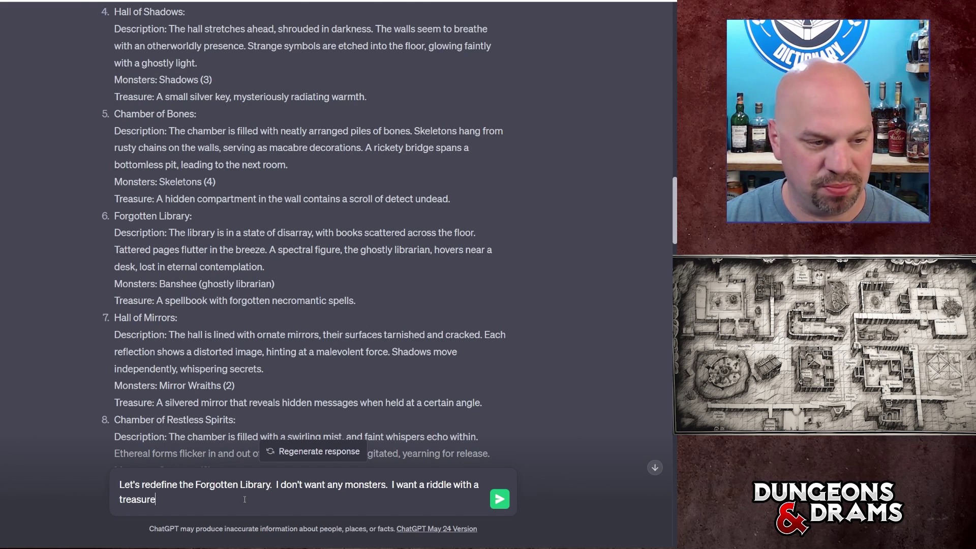
key("Return")
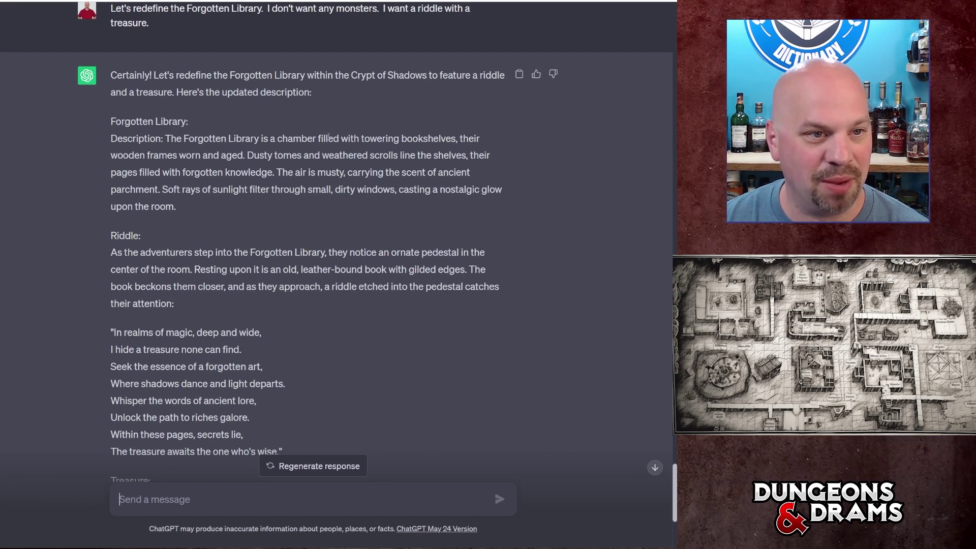
Scroll through the redefined Forgotten Library reply down to the riddle's hidden treasure.
scroll(254, 167, "down", 1)
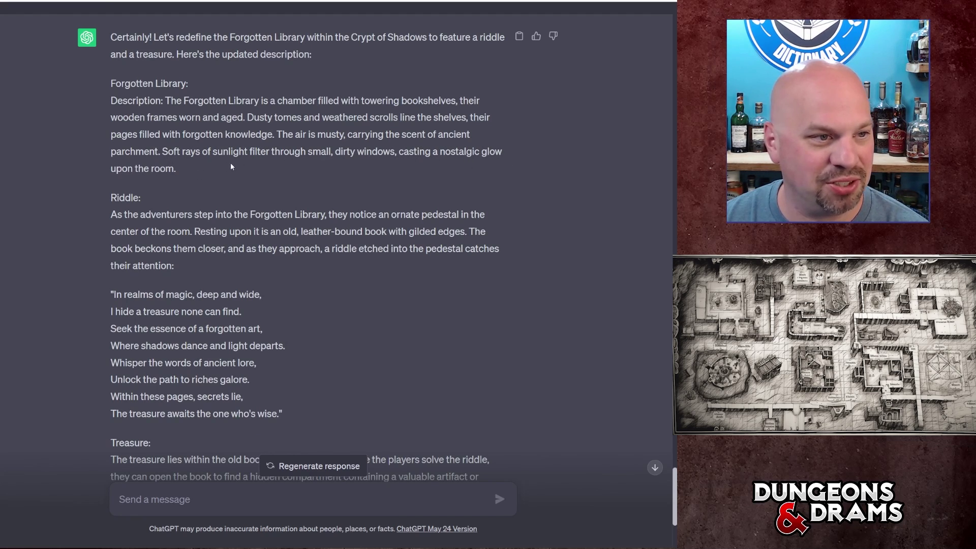
scroll(199, 160, "down", 2)
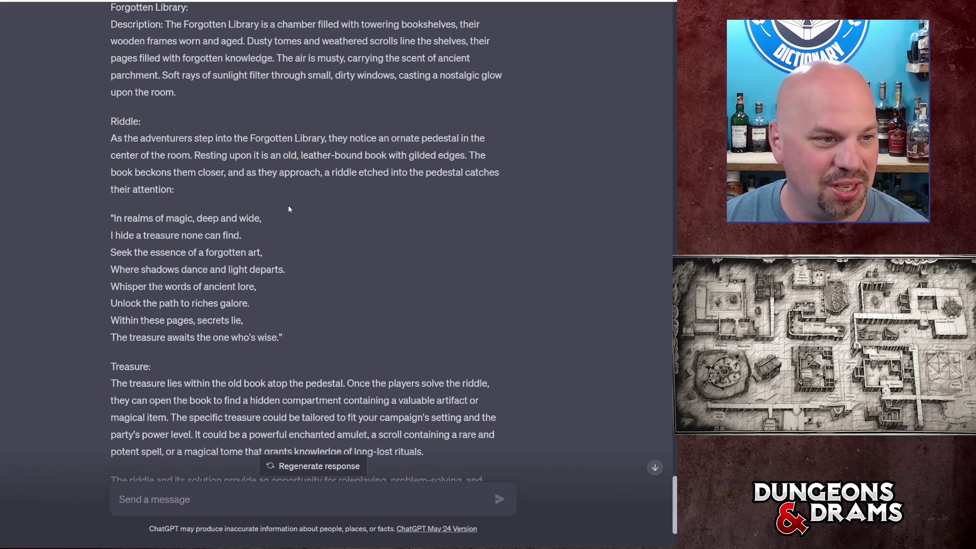
scroll(235, 200, "down", 2)
scroll(135, 164, "down", 1)
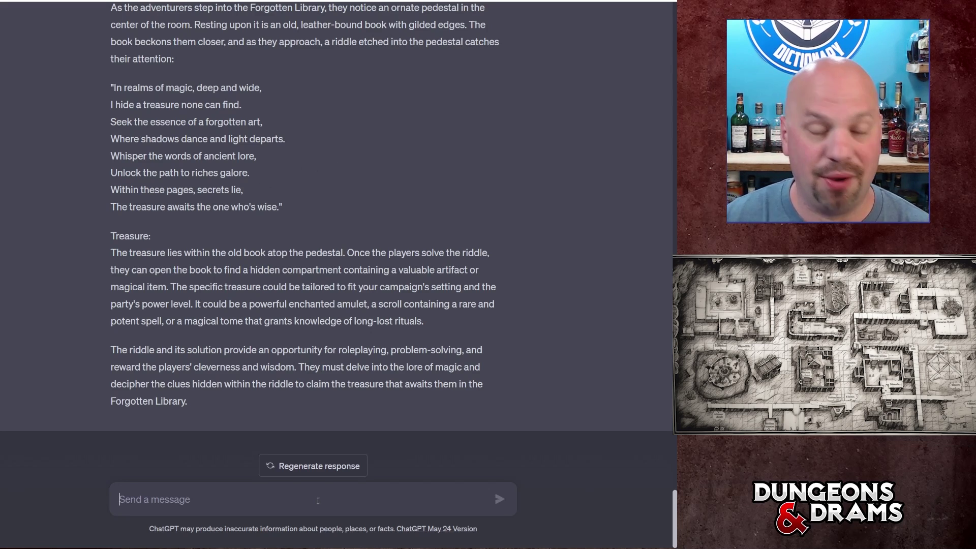
Ask ChatGPT "What's the answer to the riddle?" to get the answer, Shadow Magic.
type("What's")
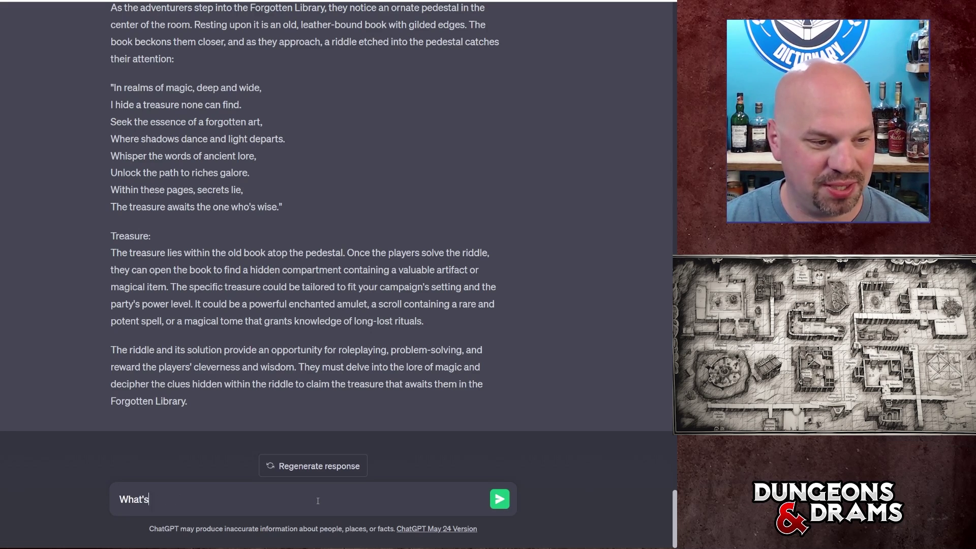
type(" the answer to the riddle?")
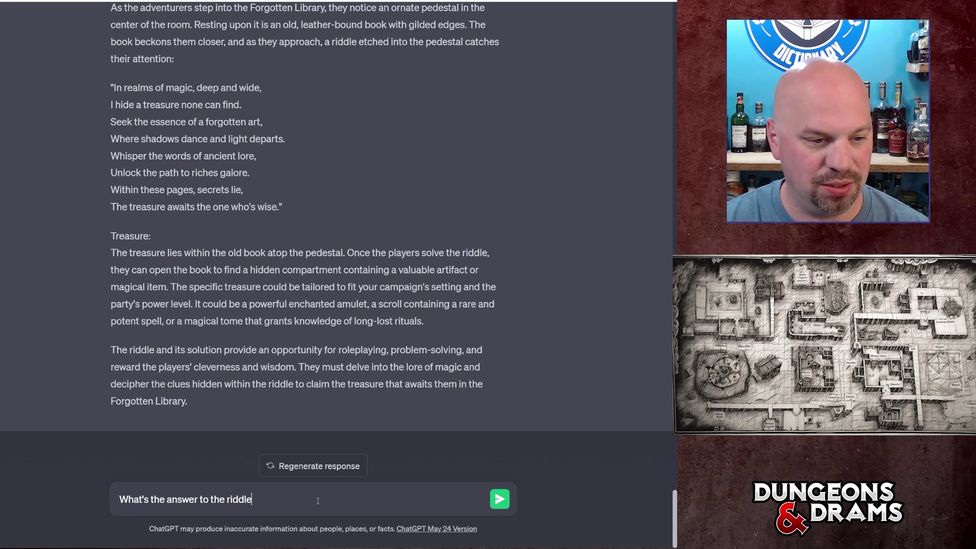
key("Return")
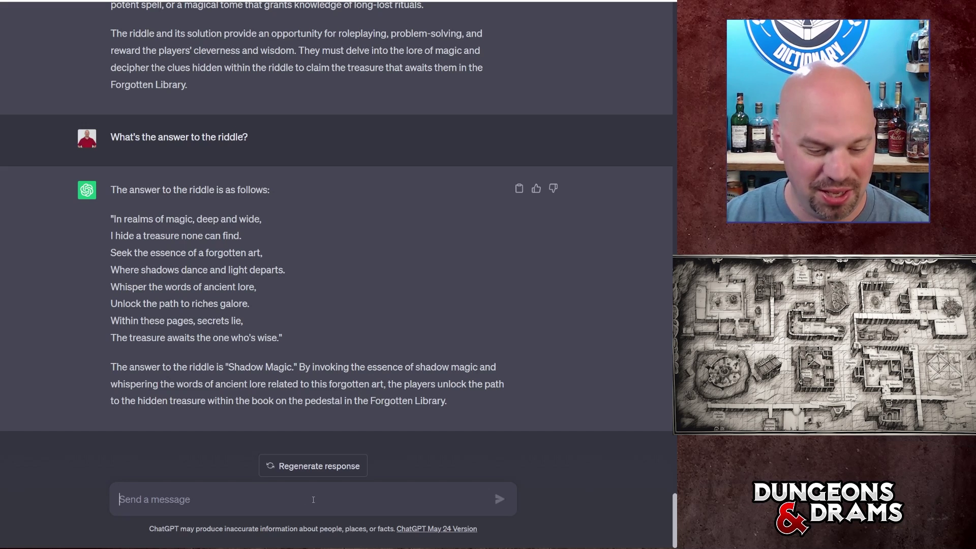
Request a new, easier riddle with the answer included.
type("Generate")
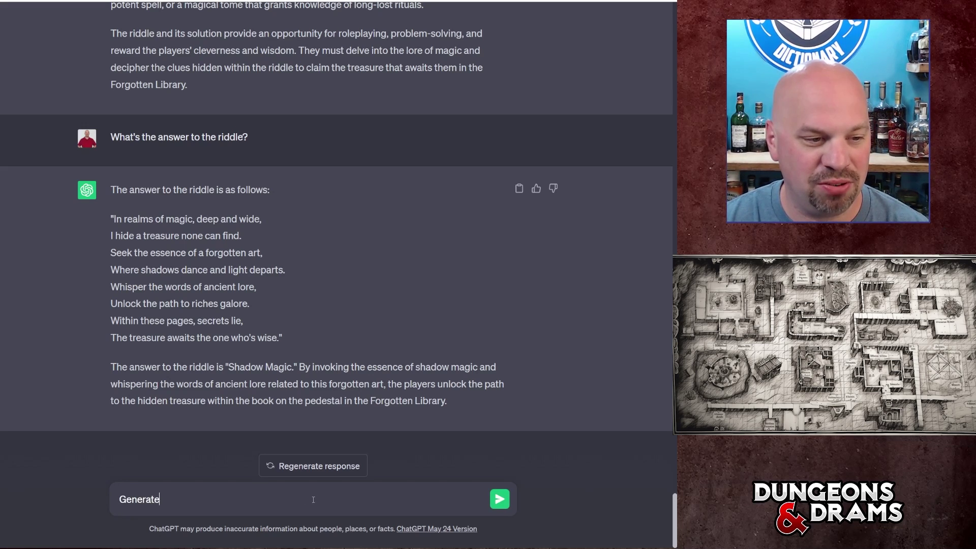
type(" a new but easier riddle")
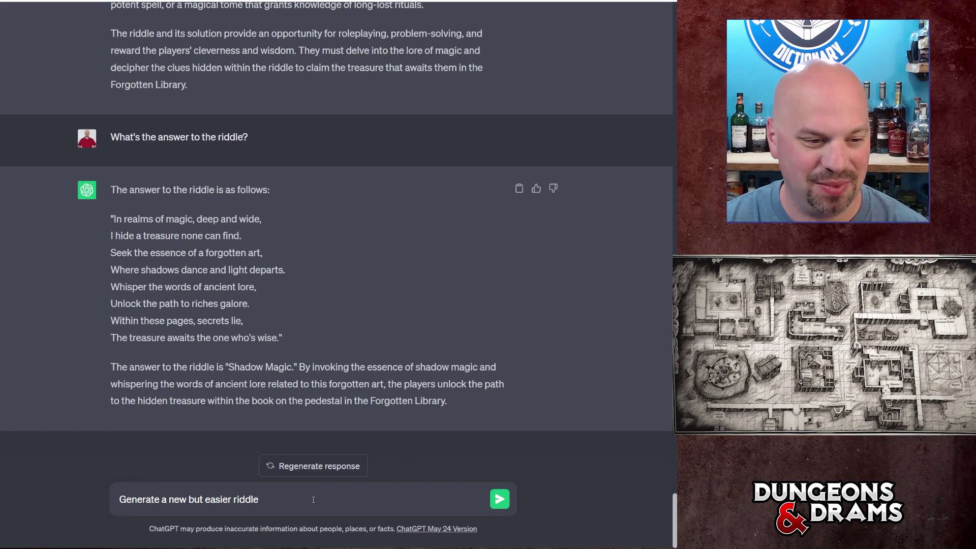
type("with the answer")
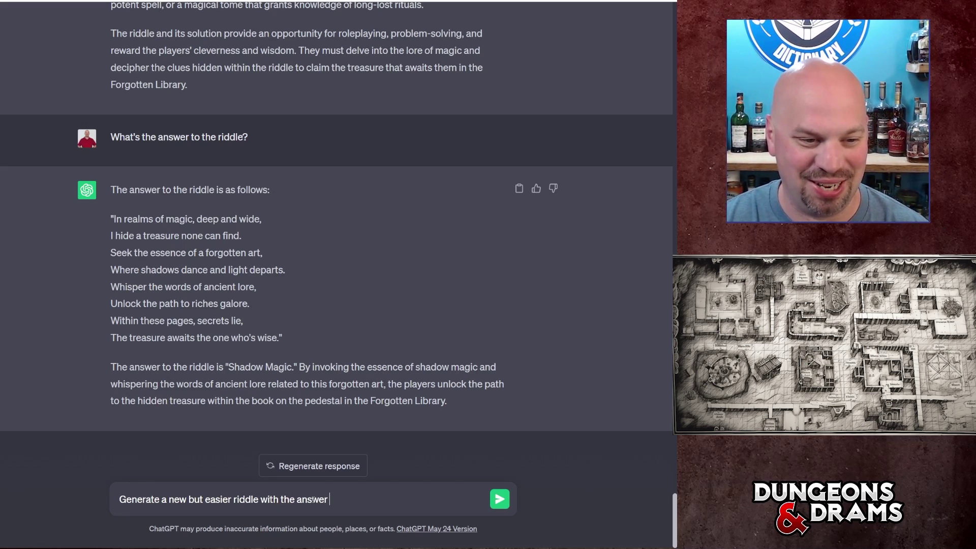
key("Return")
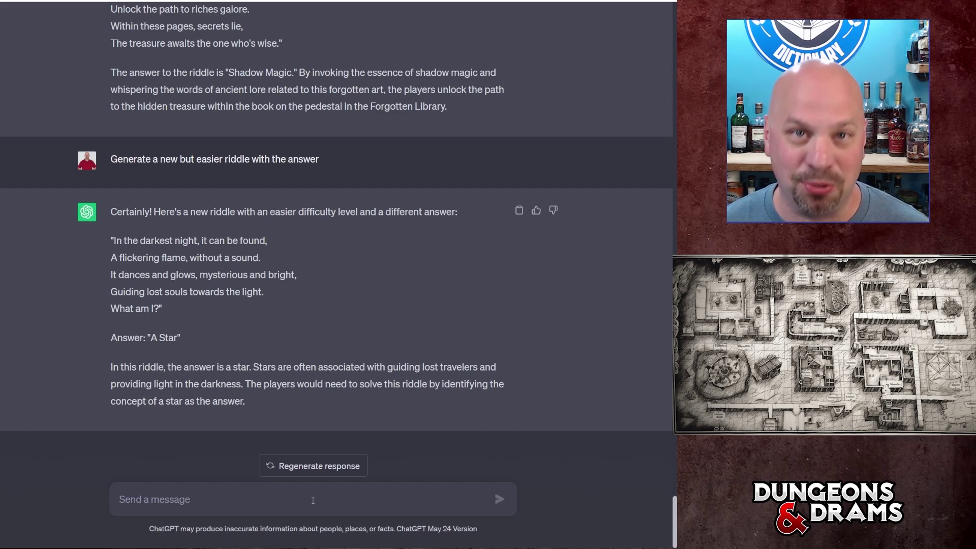
Send the pasted dungeon map request, then review the map and highlight the final room's name.
type("Generate a map of this dungeon and describe how each room connects to eachother.")
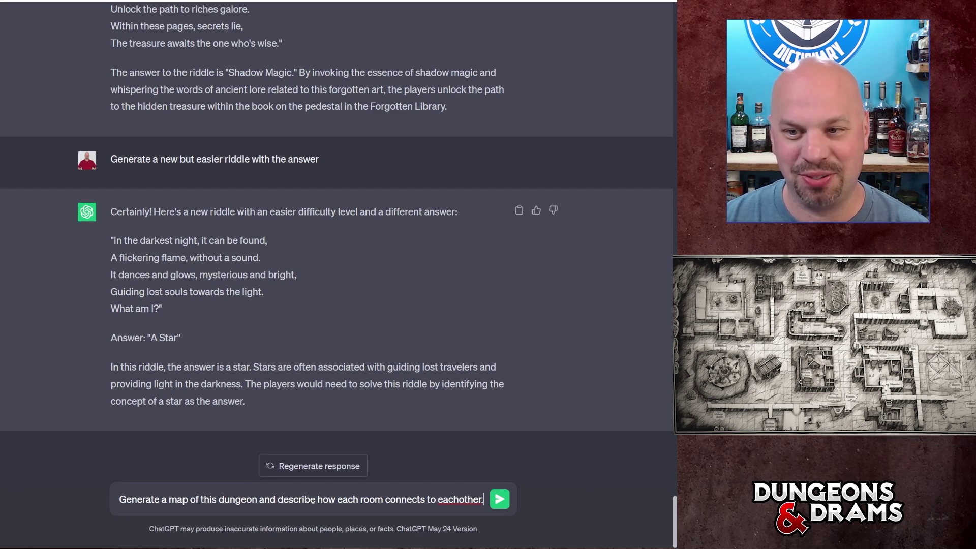
key("Return")
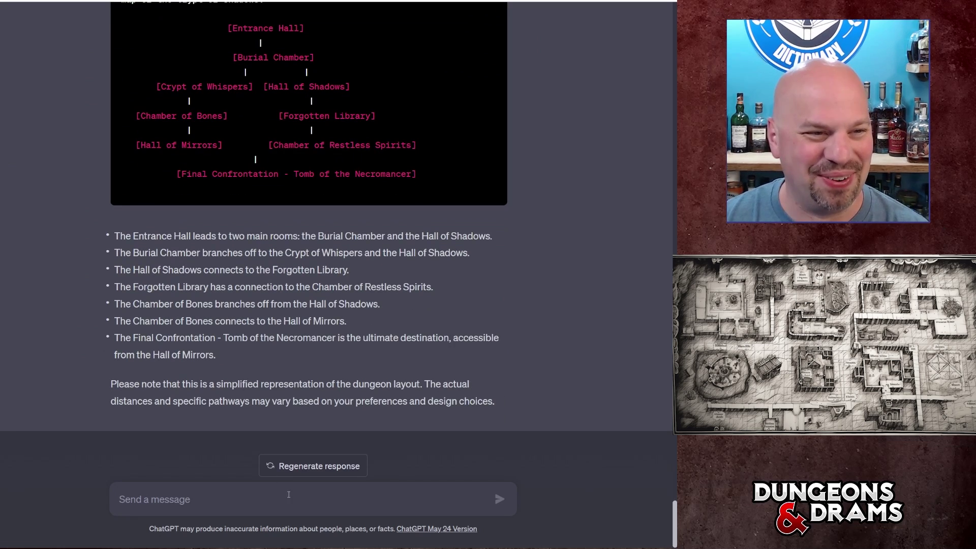
scroll(517, 346, "up", 4)
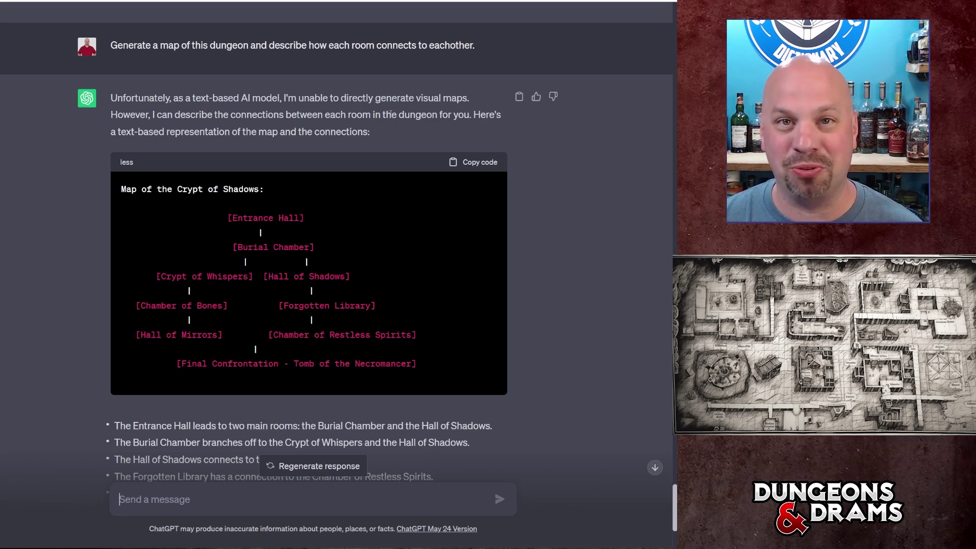
scroll(387, 151, "down", 2)
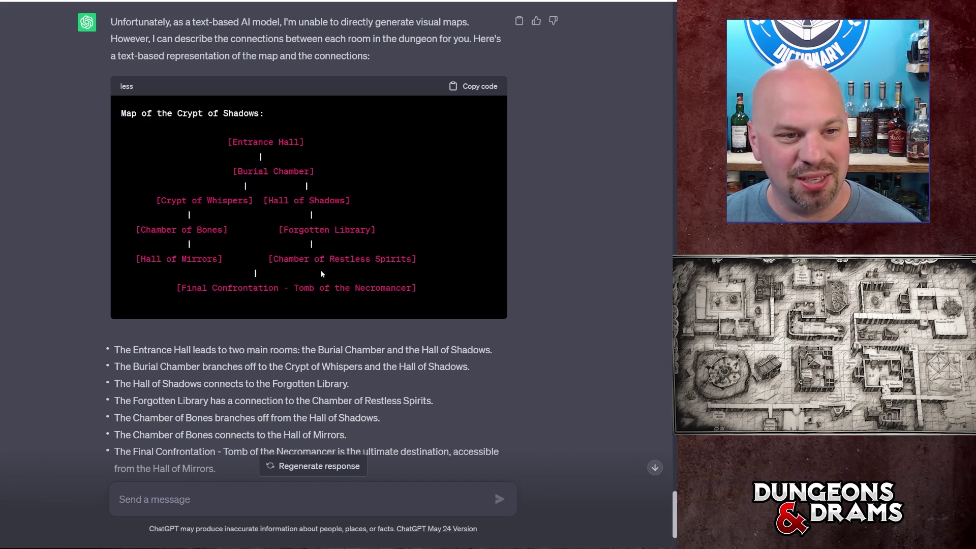
left_click_drag(180, 288, 413, 290)
left_click(366, 283)
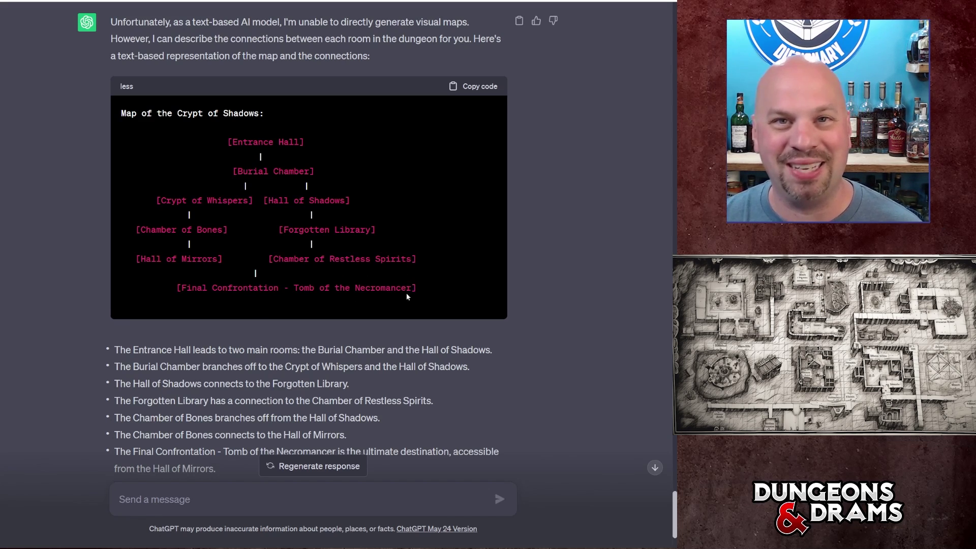
Check the D&D Beyond Wraith stat block, then return to the Hall of Mirrors description.
scroll(405, 330, "down", 3)
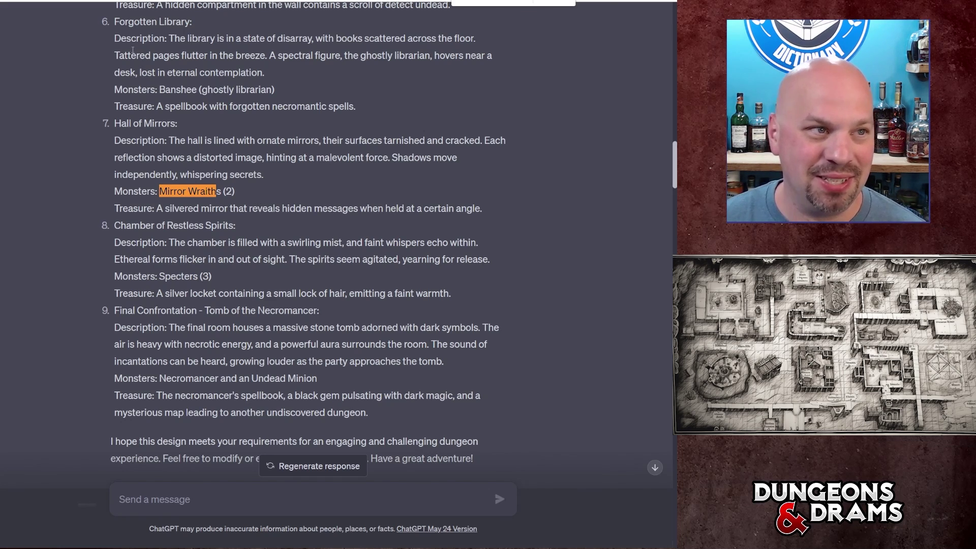
key("ctrl+Tab")
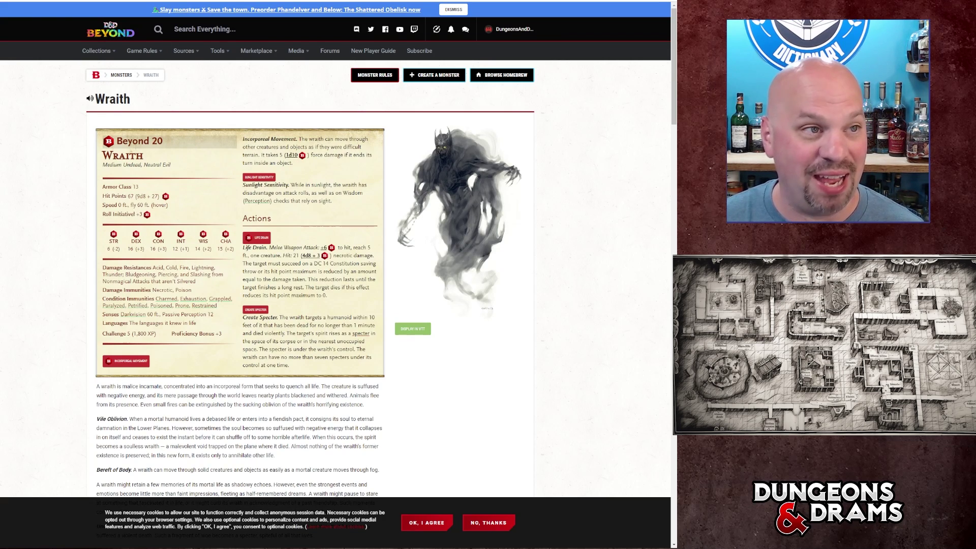
key("ctrl+shift+Tab")
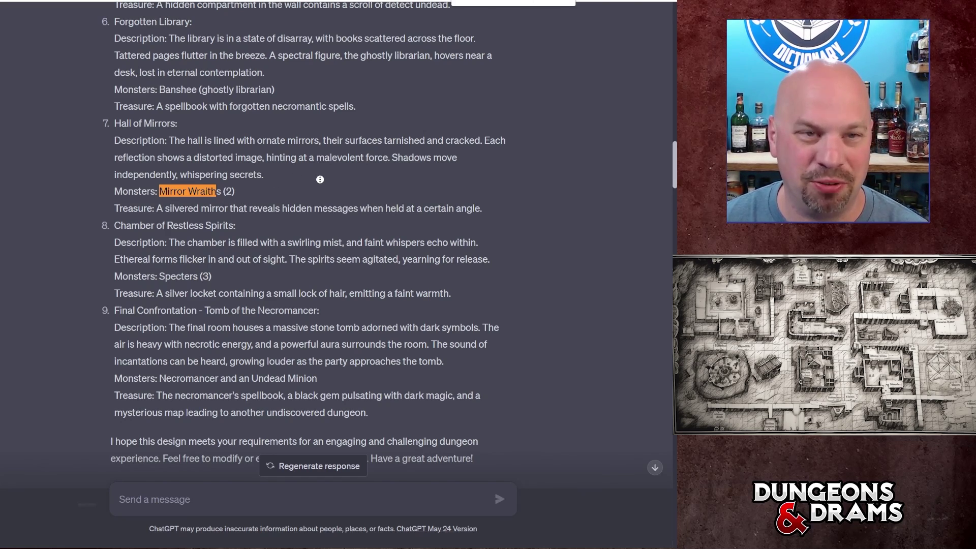
scroll(320, 179, "down", 20)
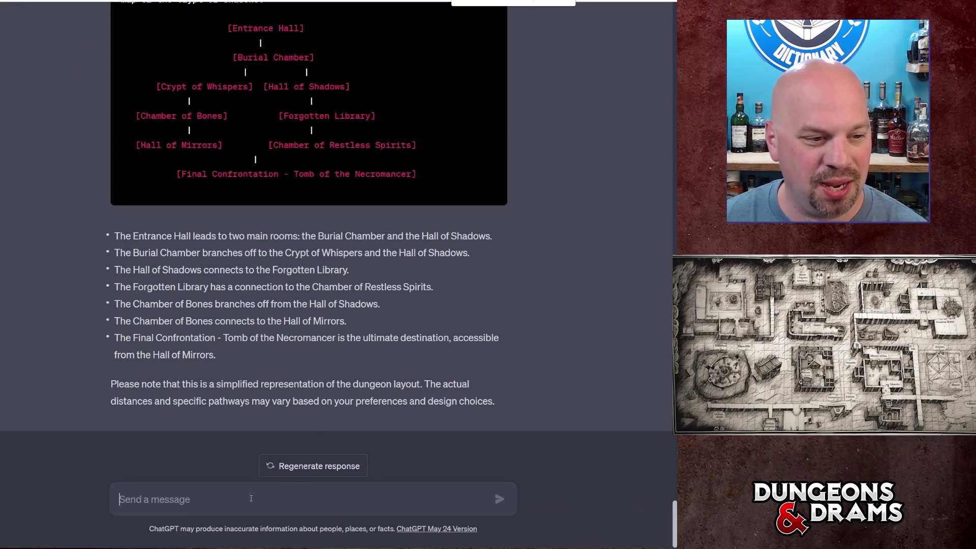
left_click(271, 501)
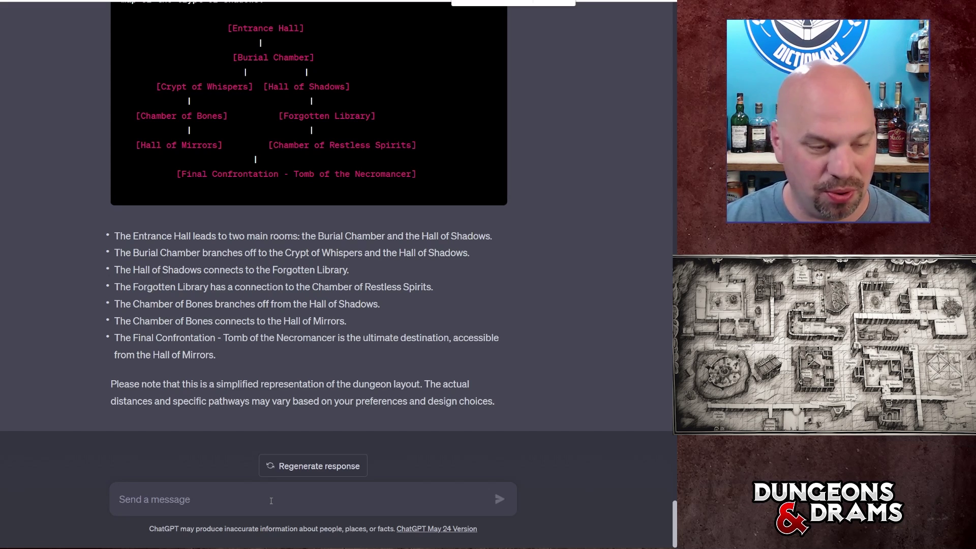
key("ctrl+v")
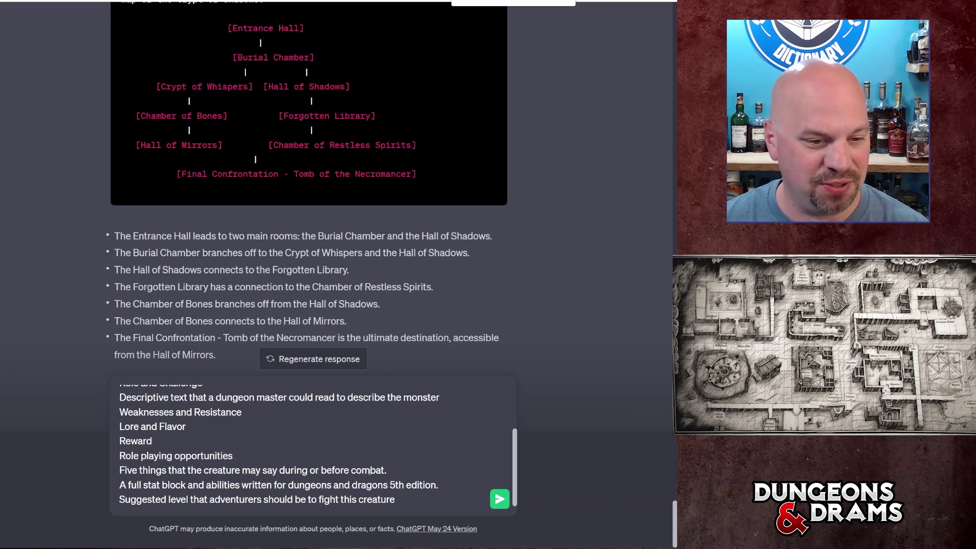
Send the pasted creature criteria followed by 'Do you understand?'.
key("shift+Return")
key("shift+Return")
type("Do you u")
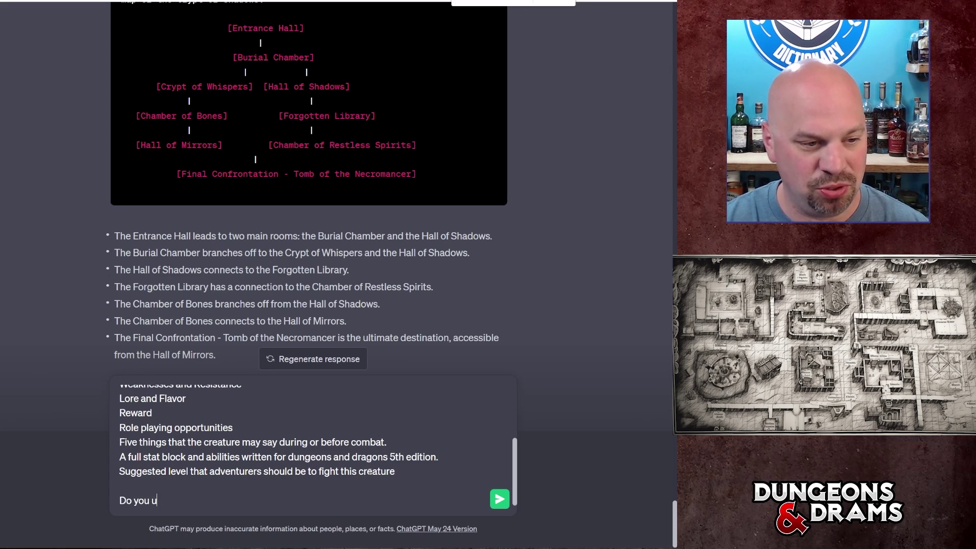
type("nderstand?")
key("Return")
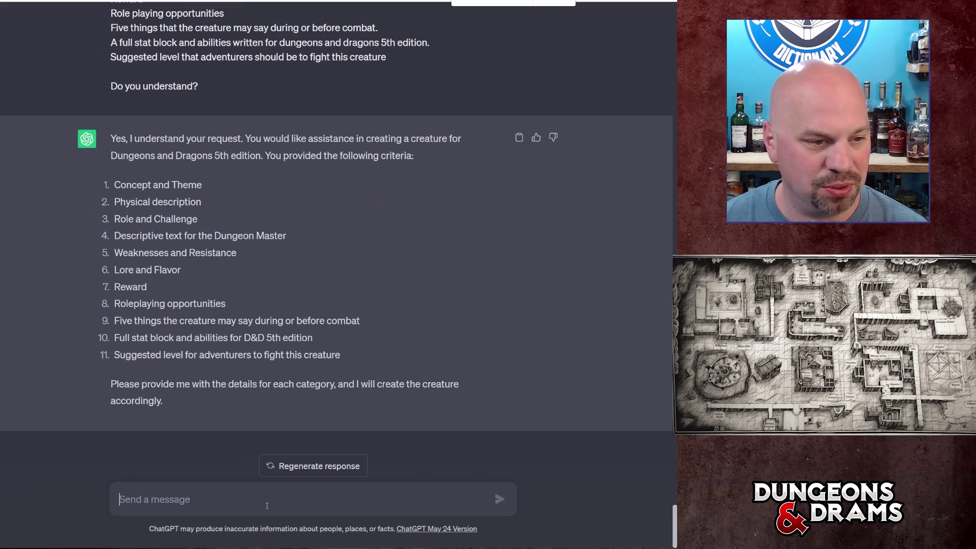
Ask ChatGPT to use the creature definition to build the mirror wraith at challenge rating 3.
type("You def")
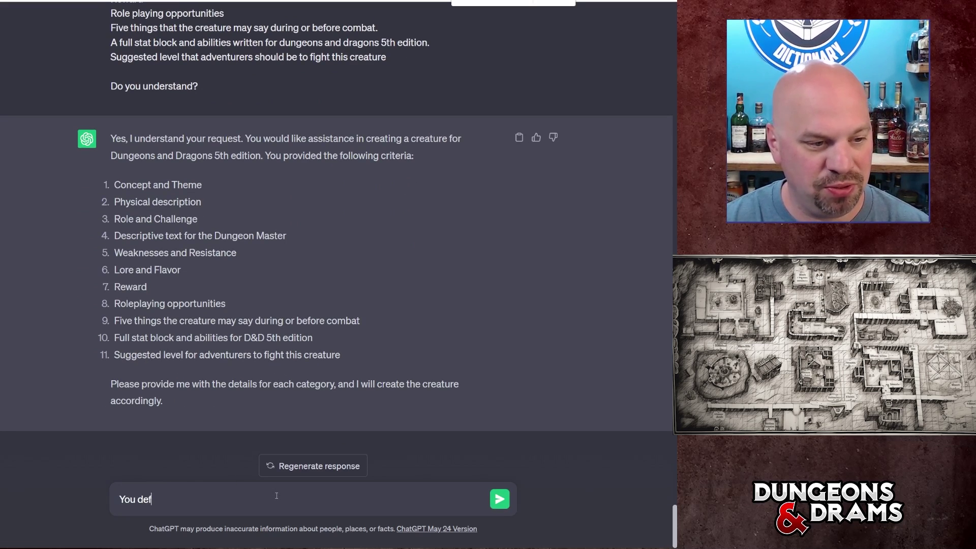
type("ined a monster ")
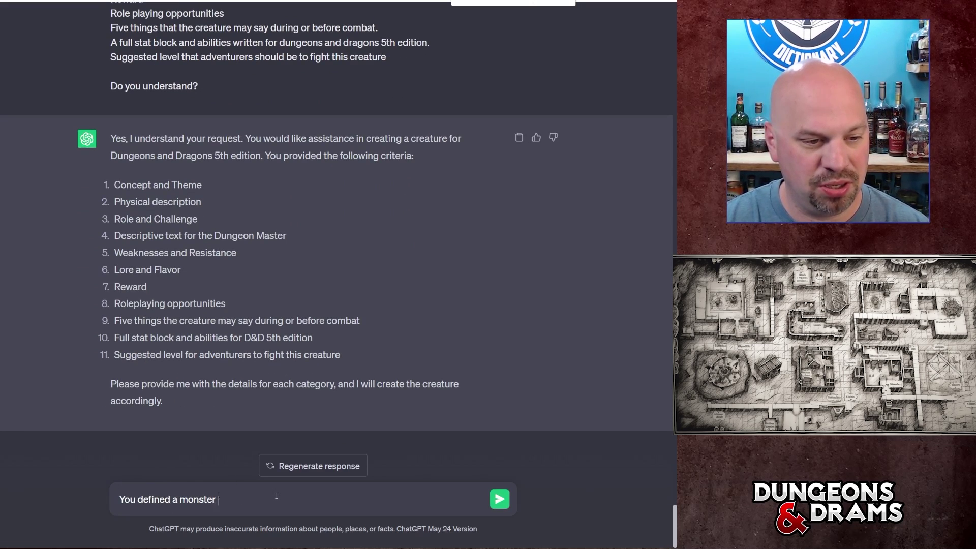
type("called a mirror wrai")
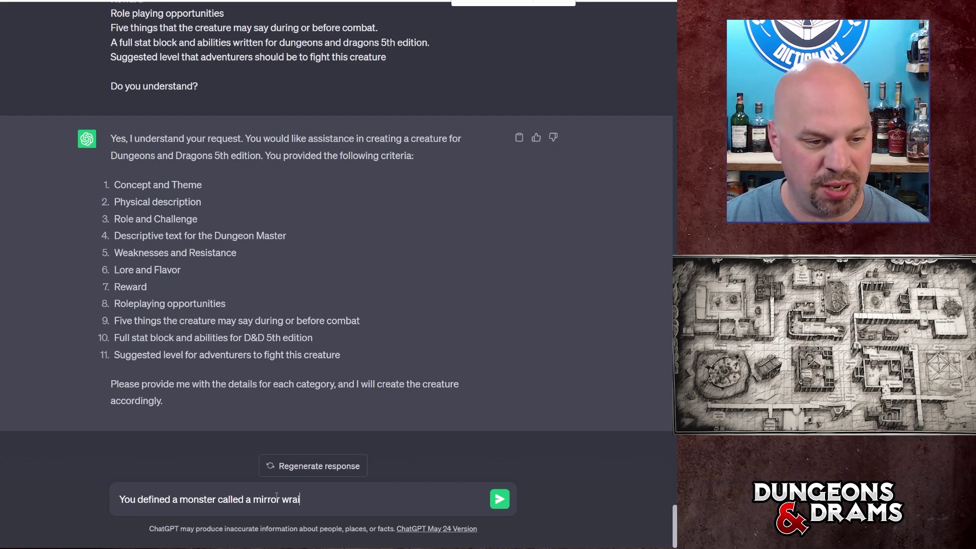
type("th.  Use the cre")
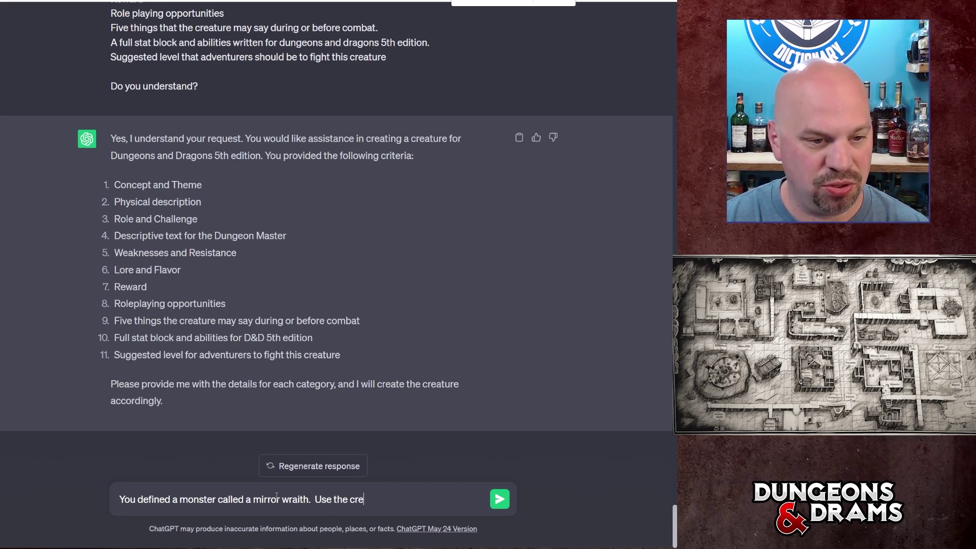
type("ature definition to")
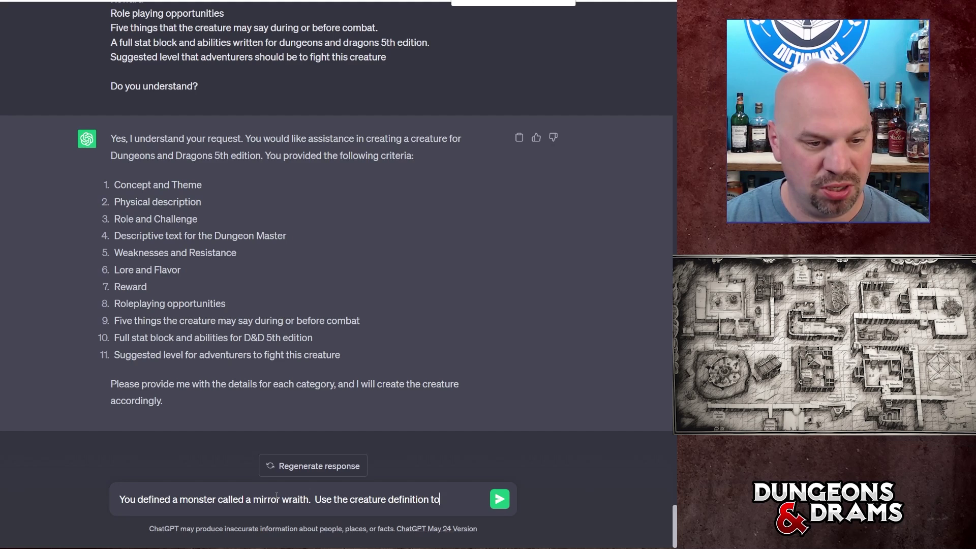
type(" create ")
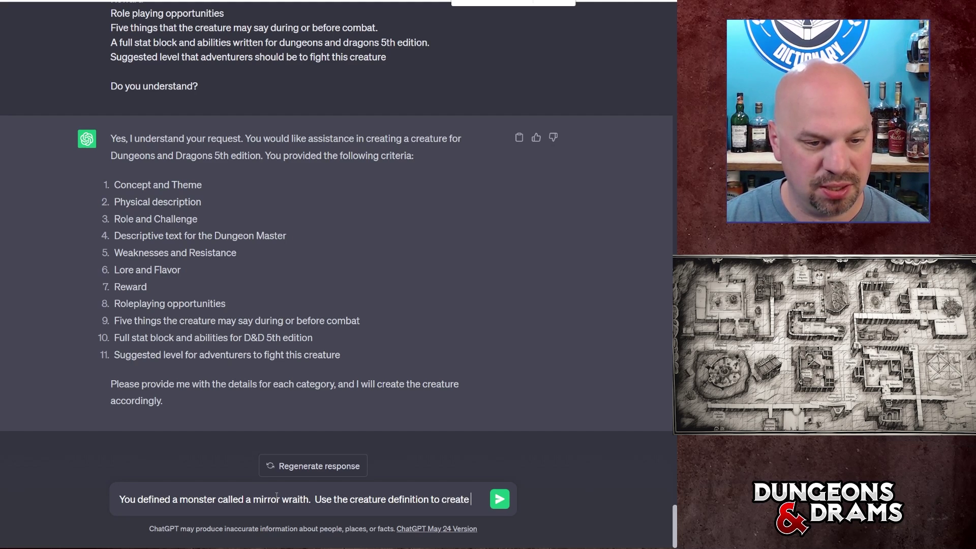
type("this creature at CR 3")
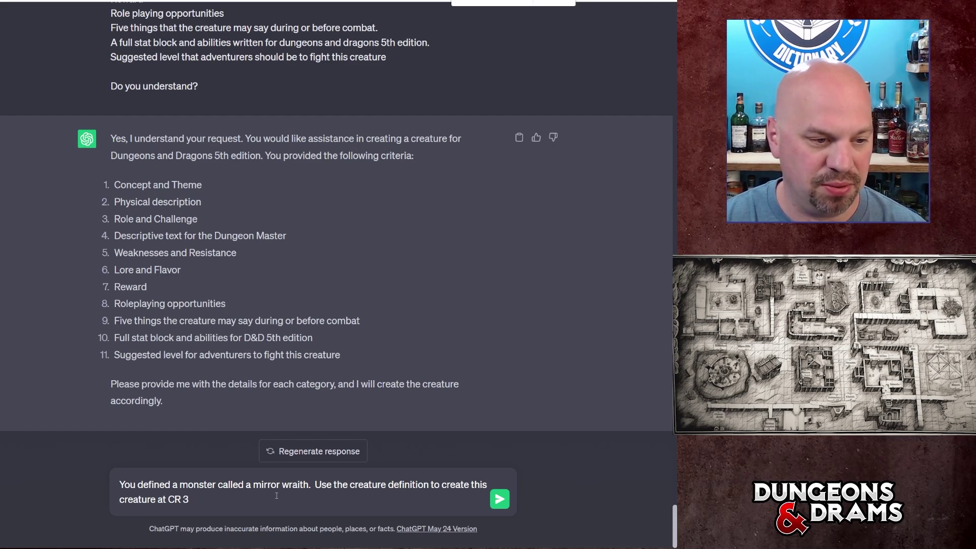
key("BackSpace")
key("BackSpace")
key("BackSpace")
key("BackSpace")
type("challenge ra")
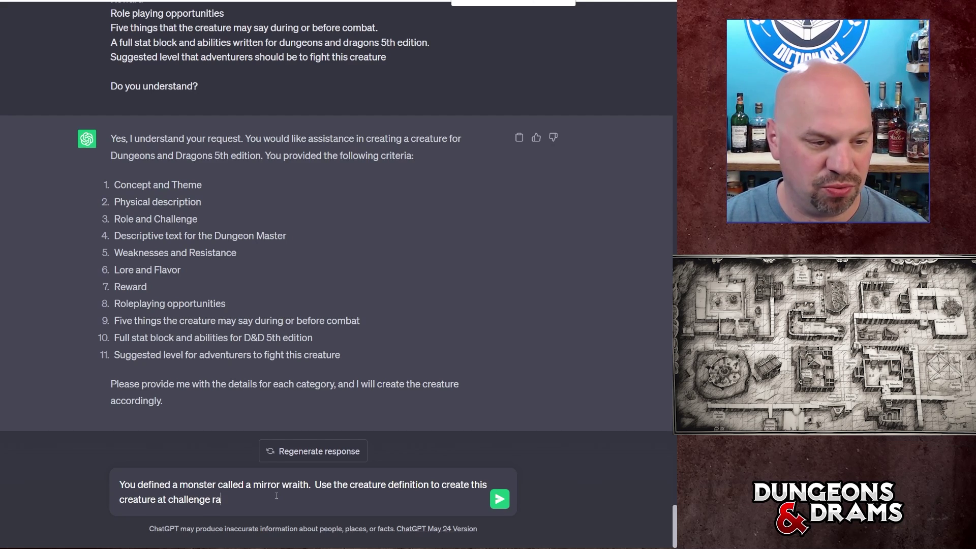
type("ting 3")
key("Return")
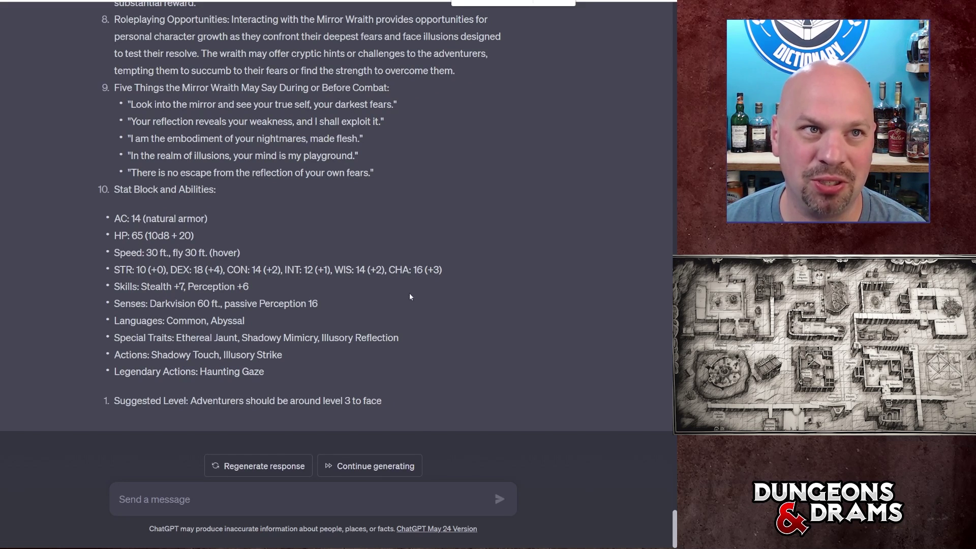
Let the cut-off Mirror Wraith reply finish, then review its stat block and resistances.
left_click(378, 459)
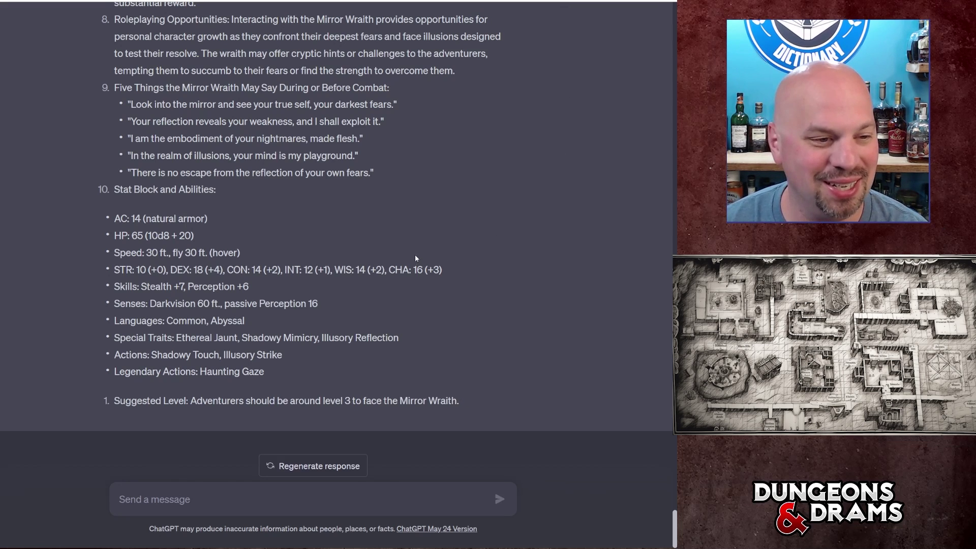
scroll(392, 274, "up", 3)
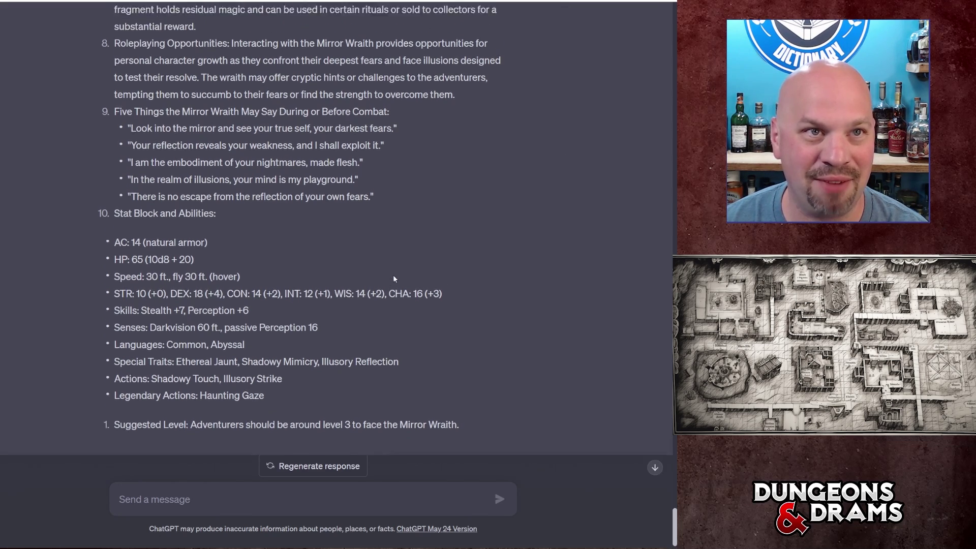
scroll(356, 300, "down", 3)
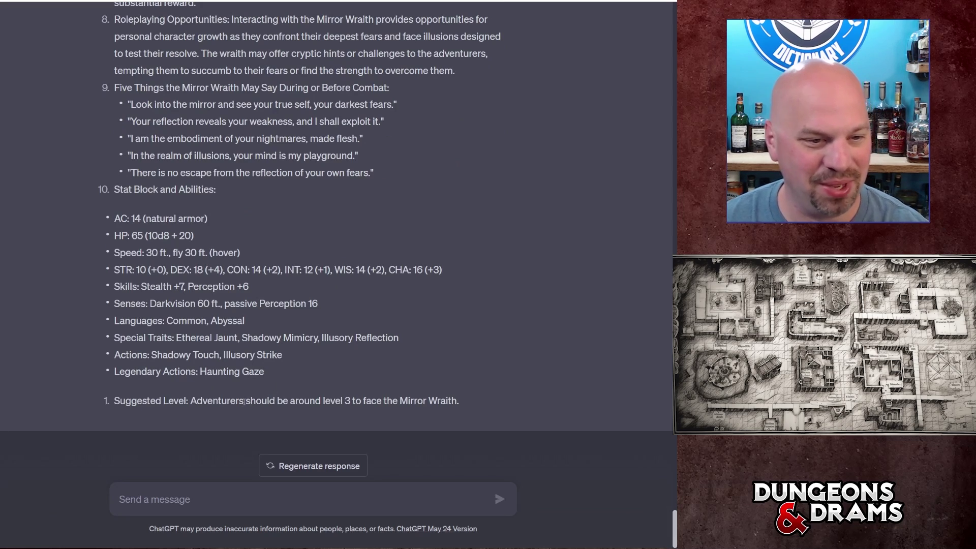
scroll(257, 330, "up", 12)
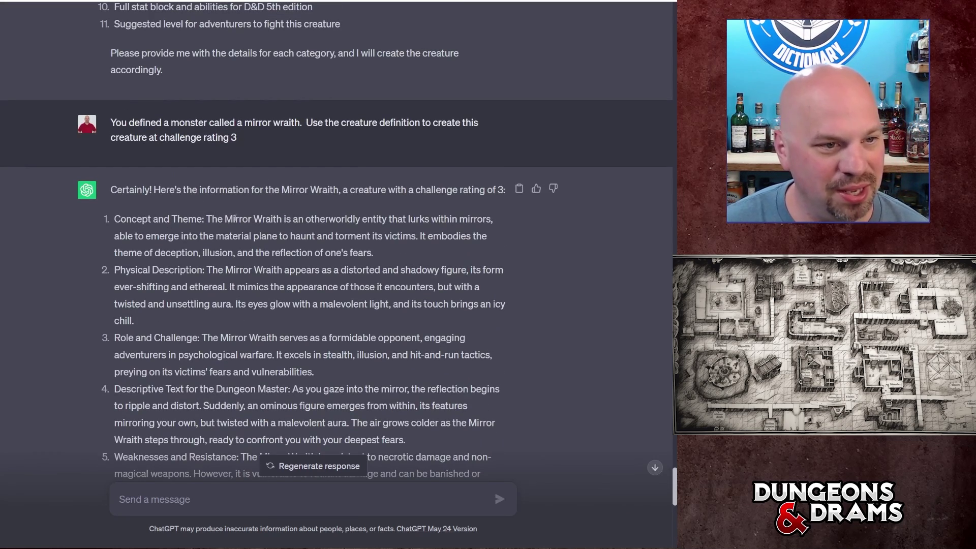
middle_click(568, 249)
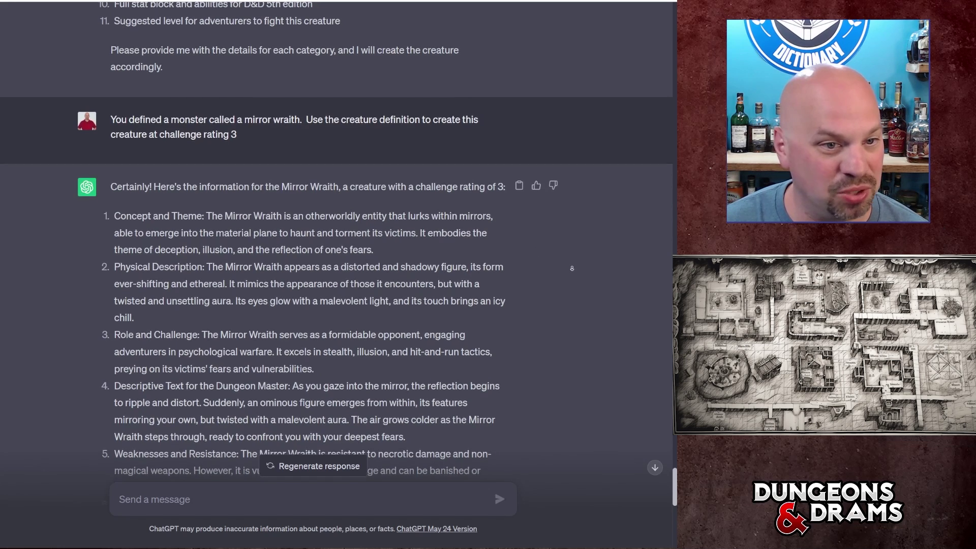
middle_click(544, 259)
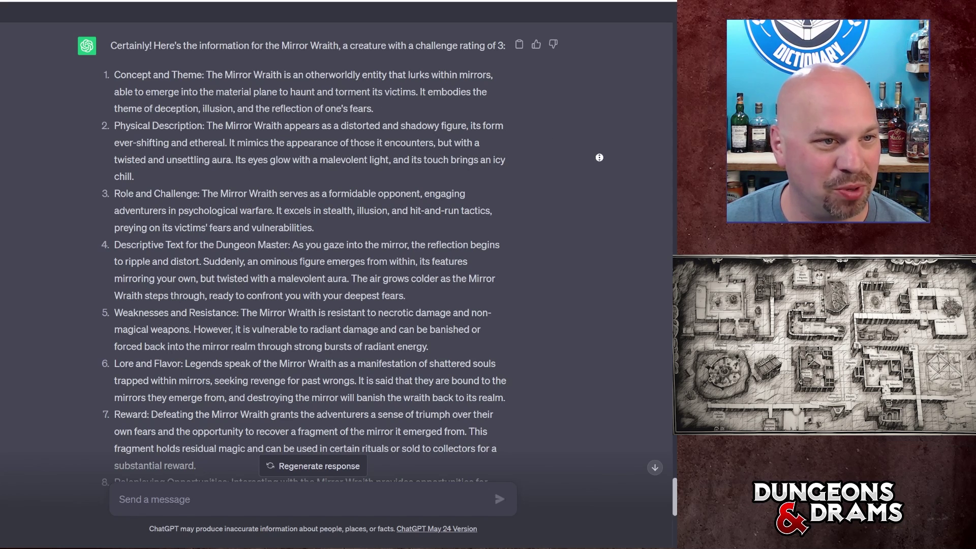
scroll(595, 152, "down", 1)
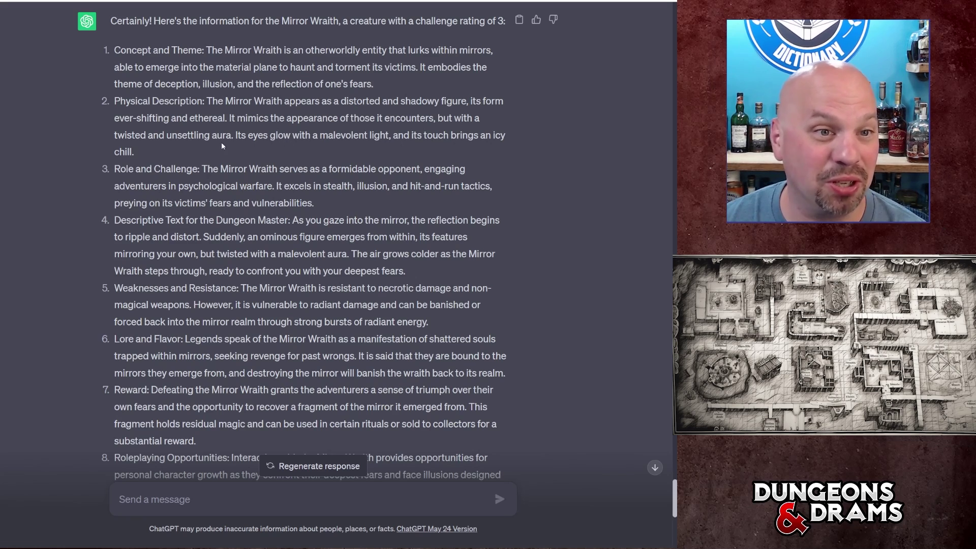
scroll(567, 173, "down", 1)
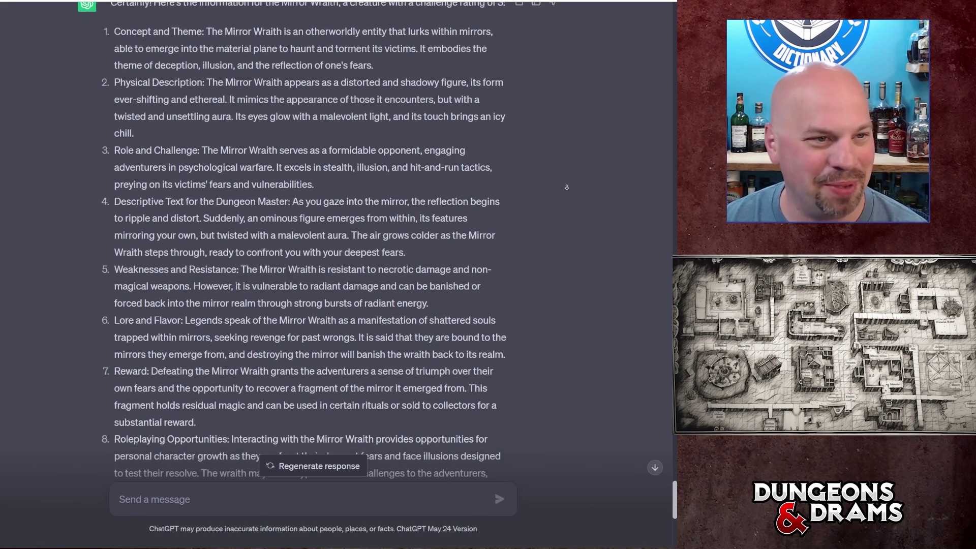
scroll(554, 184, "down", 1)
scroll(557, 159, "down", 3)
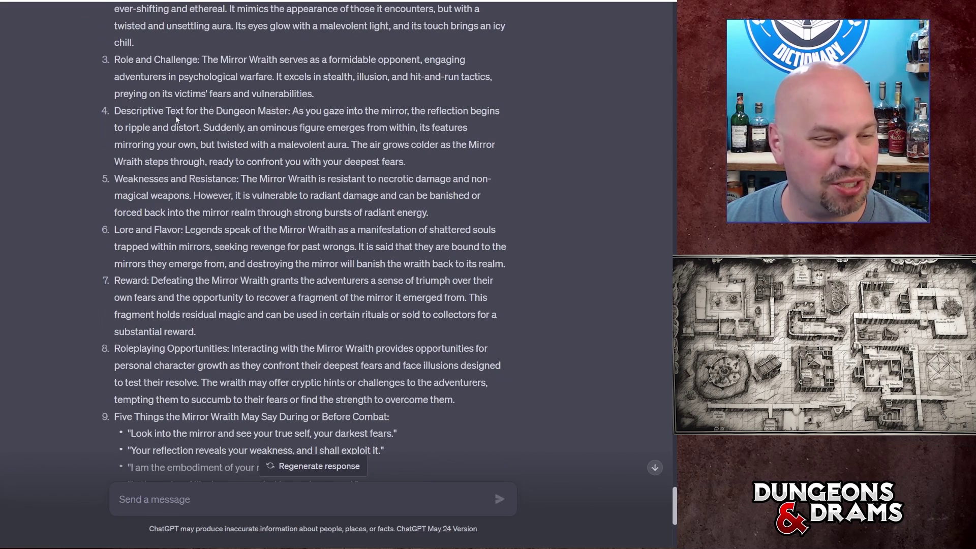
scroll(244, 100, "down", 2)
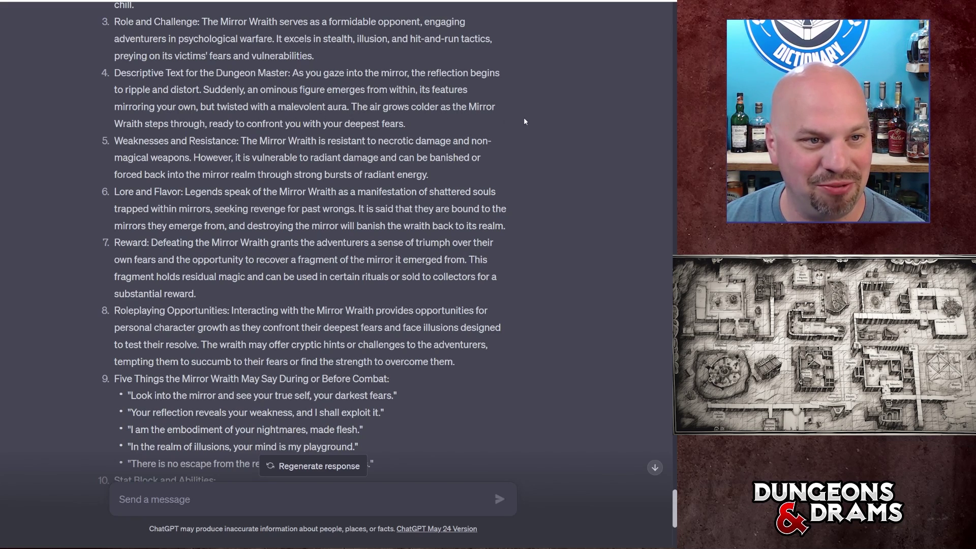
scroll(570, 142, "down", 1)
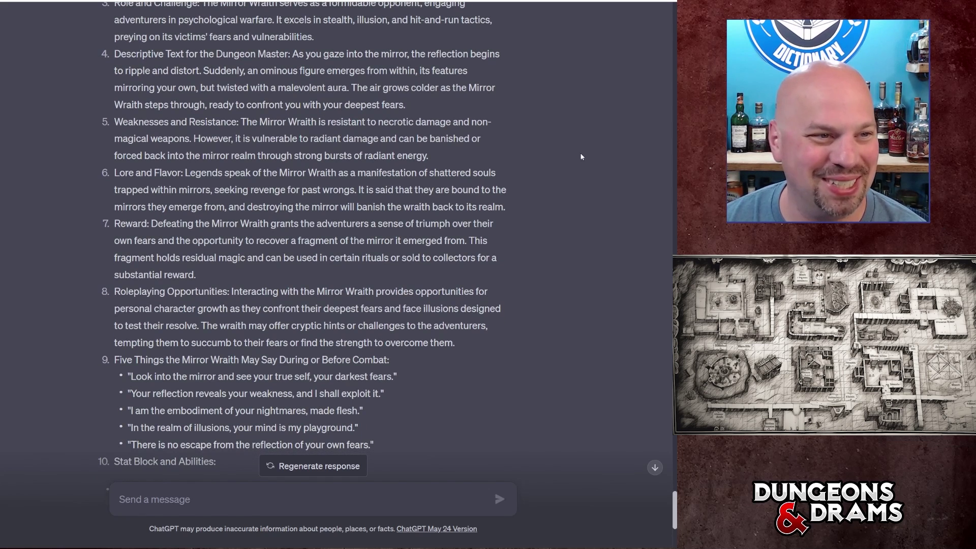
scroll(579, 153, "down", 2)
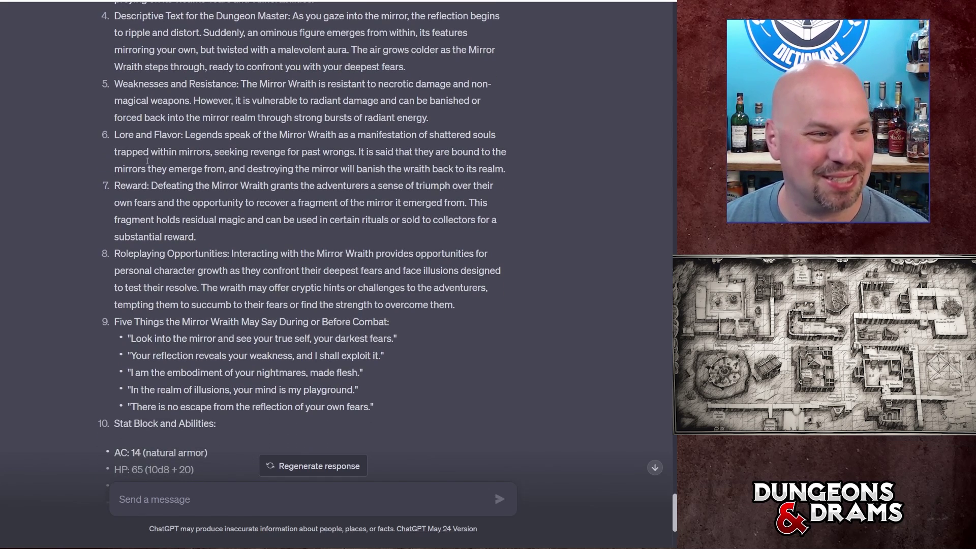
scroll(168, 183, "down", 5)
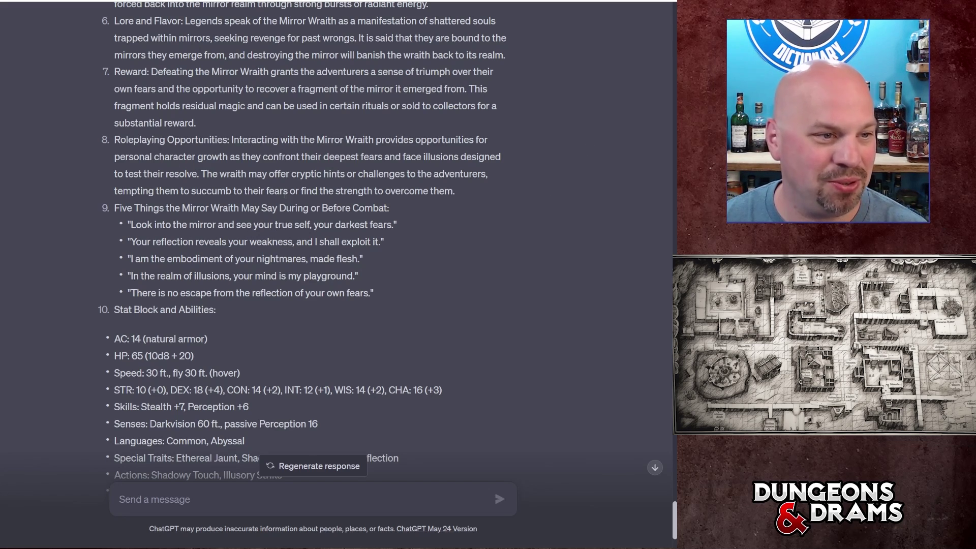
scroll(285, 198, "down", 3)
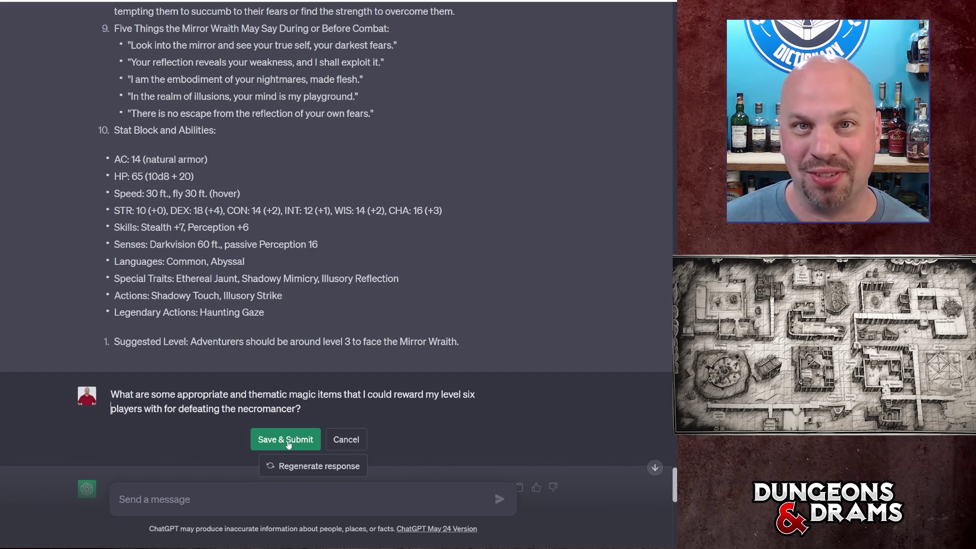
Submit the edited question about magic item rewards for level six players defeating the necromancer.
left_click(288, 444)
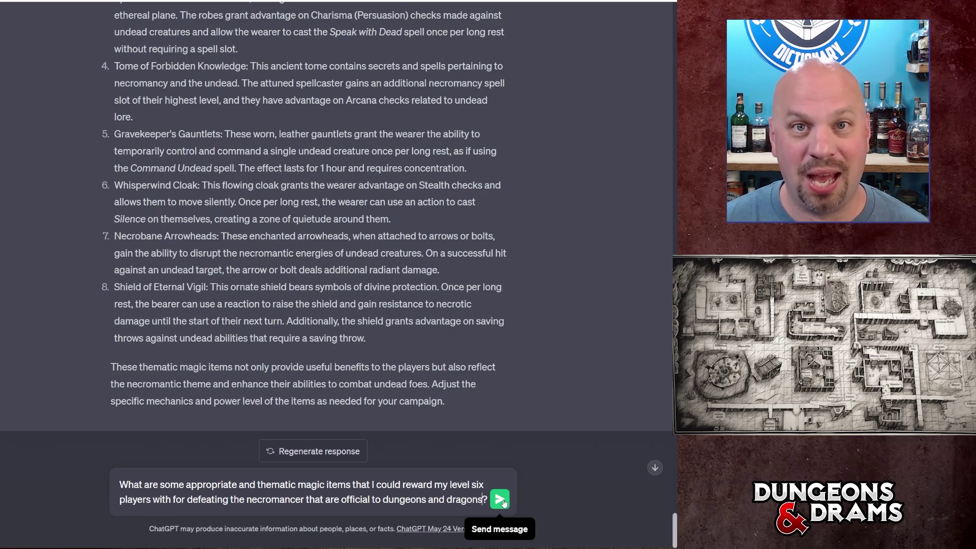
Send the request for official D&D magic items and read the eight listed rewards.
left_click(502, 500)
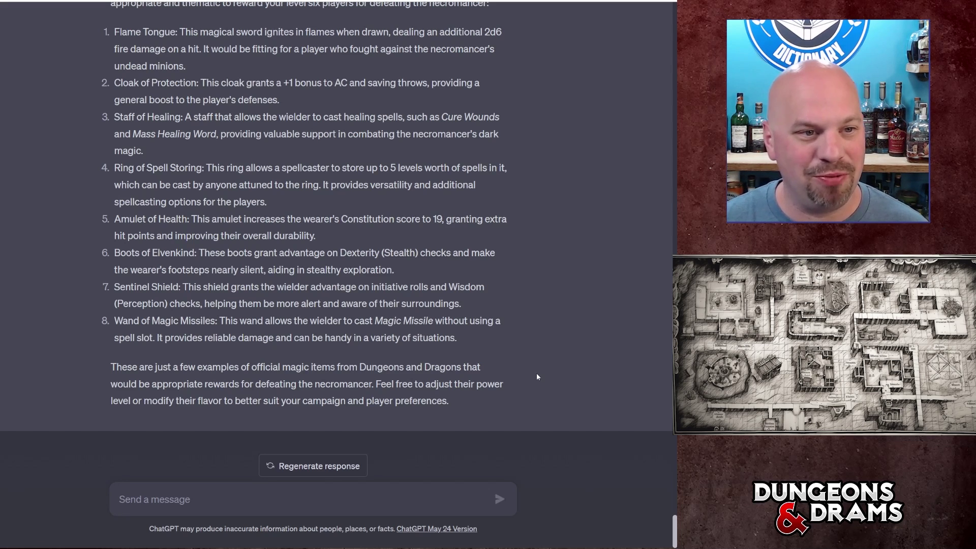
scroll(537, 377, "up", 1)
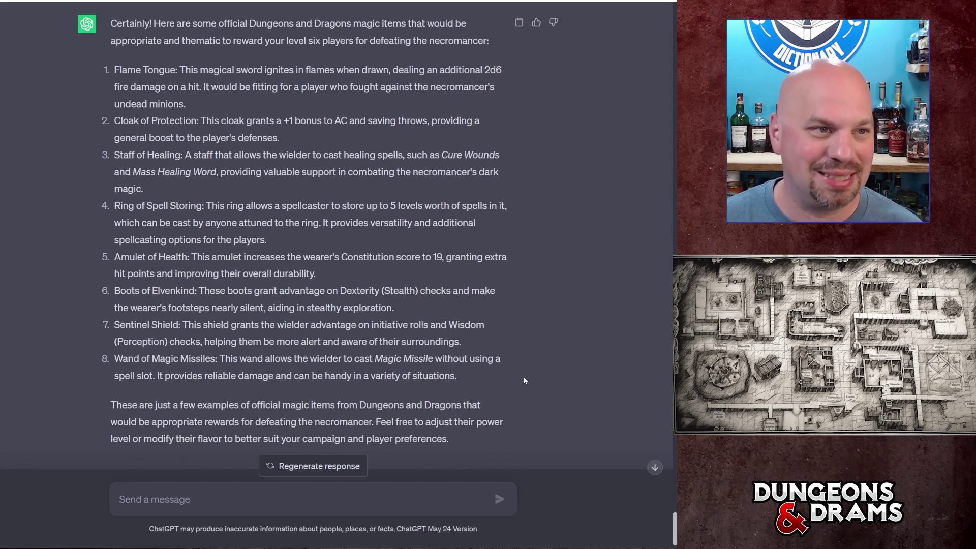